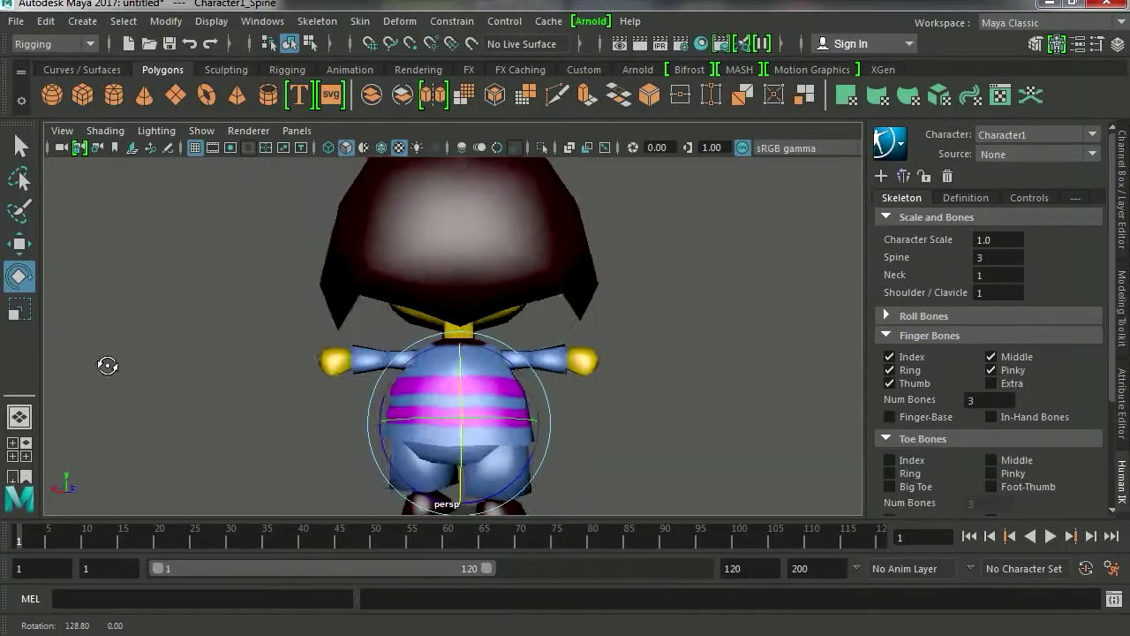
- Orbit to the character's front and rotate its upper body at the spine joint
{"action": "mouse_move", "coordinate": [635, 360]}
{"action": "left_mouse_down", "text": "alt"}
{"action": "mouse_move", "coordinate": [472, 390]}
{"action": "mouse_move", "coordinate": [505, 381]}
{"action": "left_mouse_up", "text": "alt"}
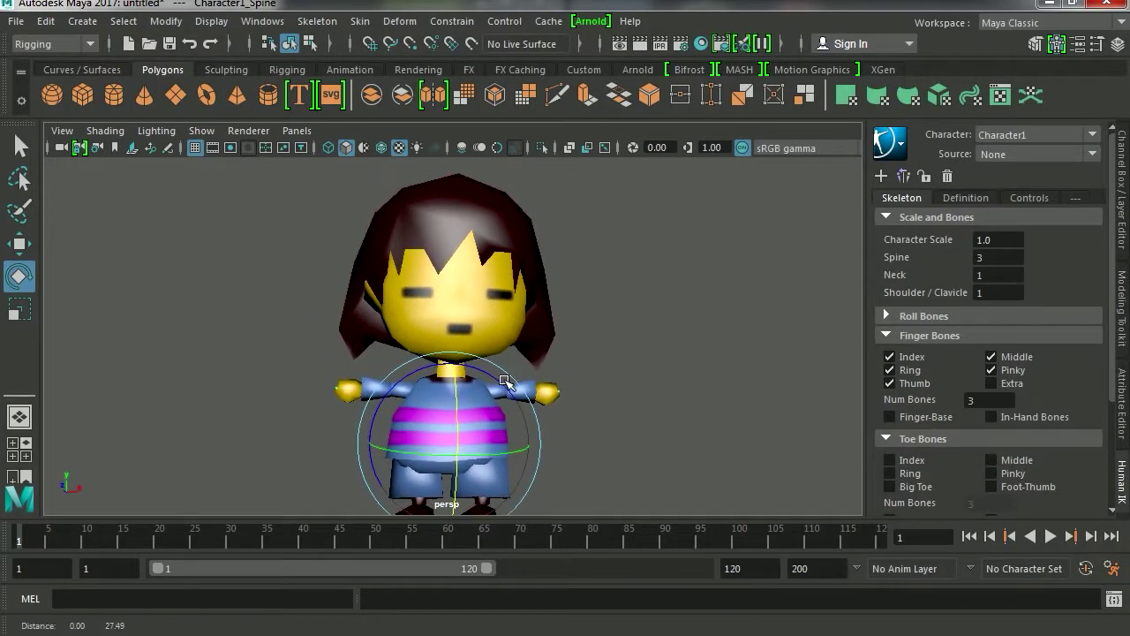
{"action": "mouse_move", "coordinate": [491, 387]}
{"action": "left_mouse_down", "text": "alt"}
{"action": "mouse_move", "coordinate": [577, 398]}
{"action": "mouse_move", "coordinate": [475, 383]}
{"action": "mouse_move", "coordinate": [505, 384]}
{"action": "left_mouse_up", "text": "alt"}
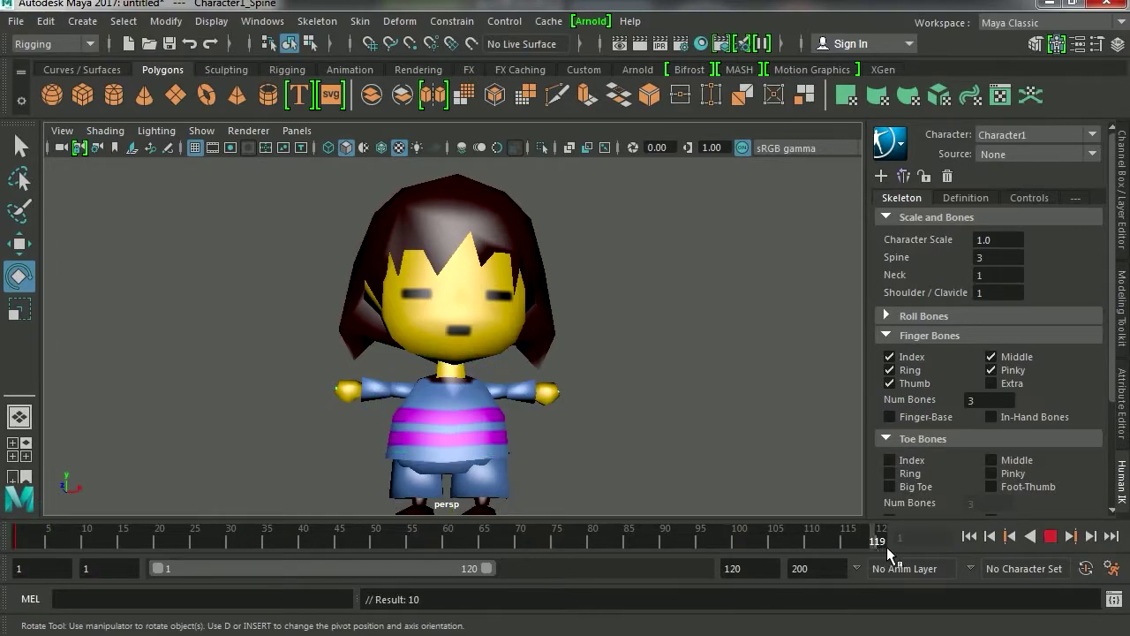
{"action": "left_click_drag", "start_coordinate": [507, 454], "coordinate": [466, 459]}
- Return to frame 1 and play the animation, stopping at frame 62
{"action": "left_click_drag", "start_coordinate": [499, 539], "coordinate": [19, 539]}
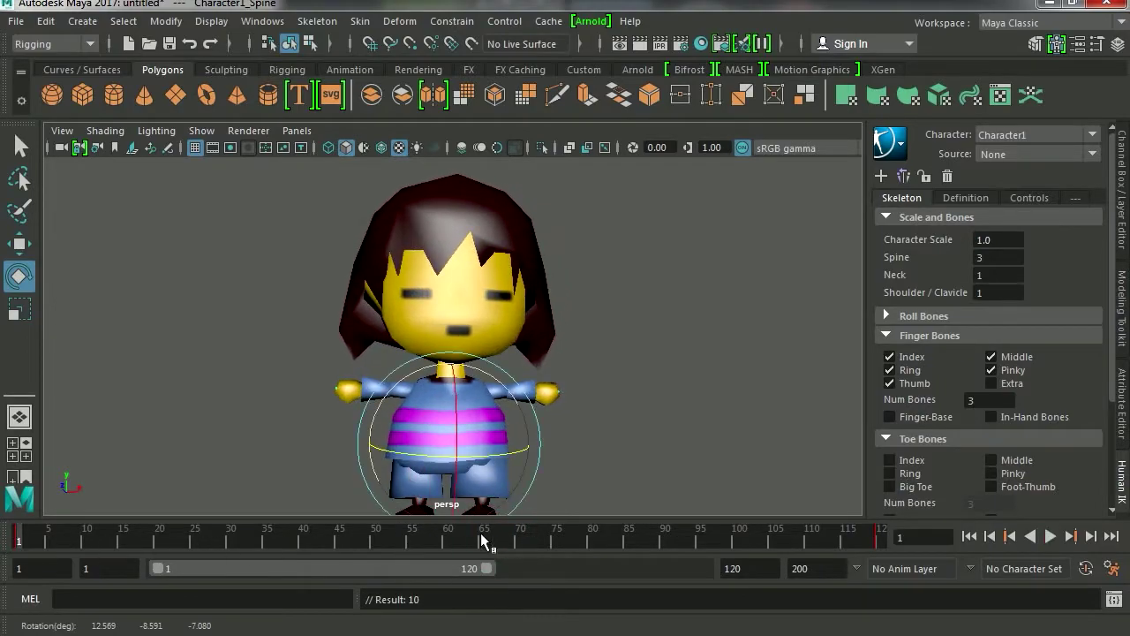
{"action": "left_click", "coordinate": [1071, 535]}
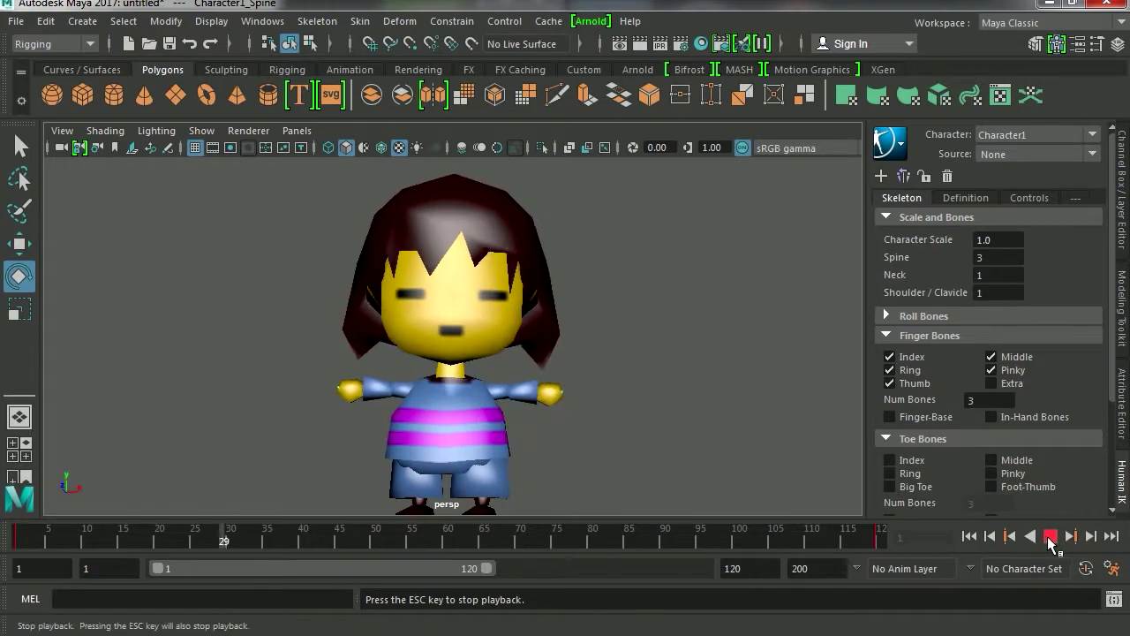
{"action": "left_click", "coordinate": [1049, 536]}
- Turn on X-Ray shading so the joints show, then deselect the spine joint
{"action": "left_click", "coordinate": [105, 130]}
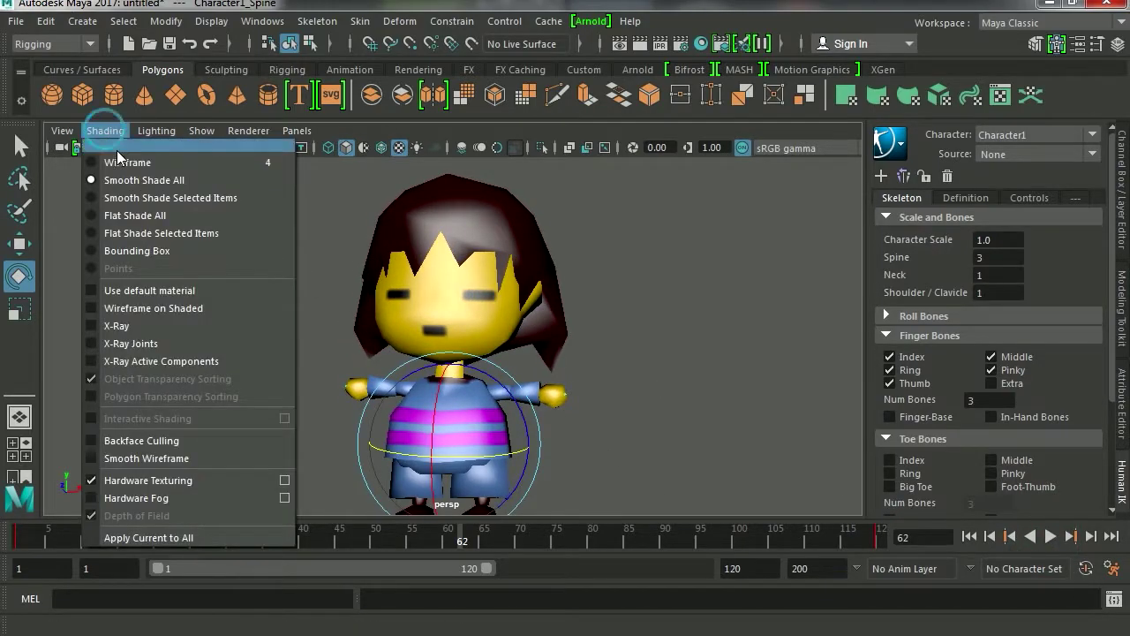
{"action": "left_click", "coordinate": [141, 323]}
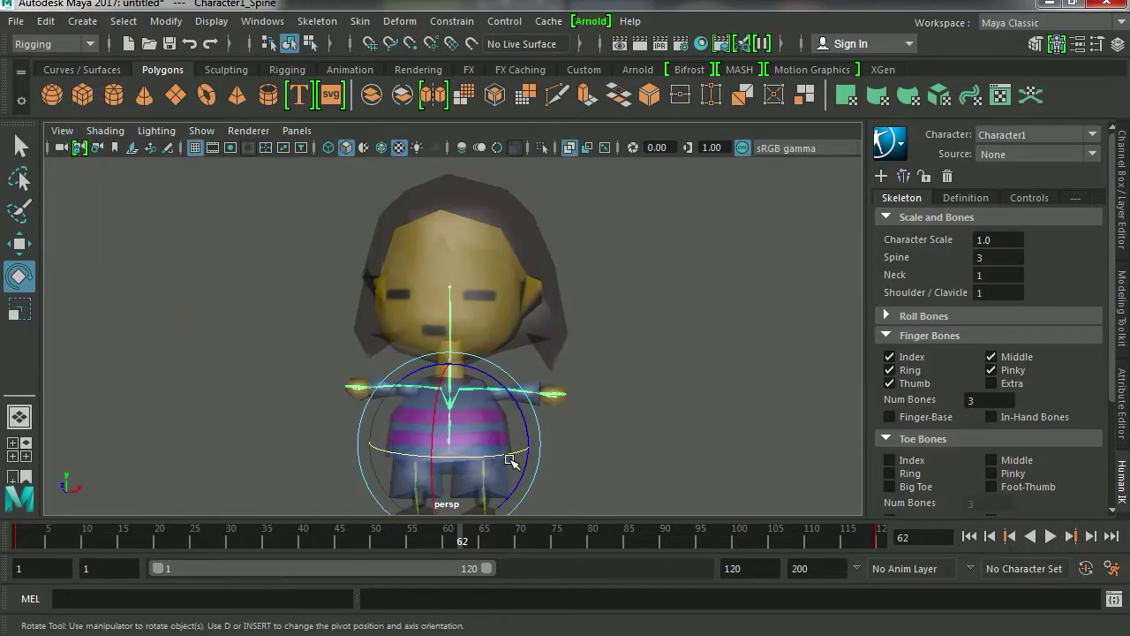
{"action": "left_click", "coordinate": [662, 385]}
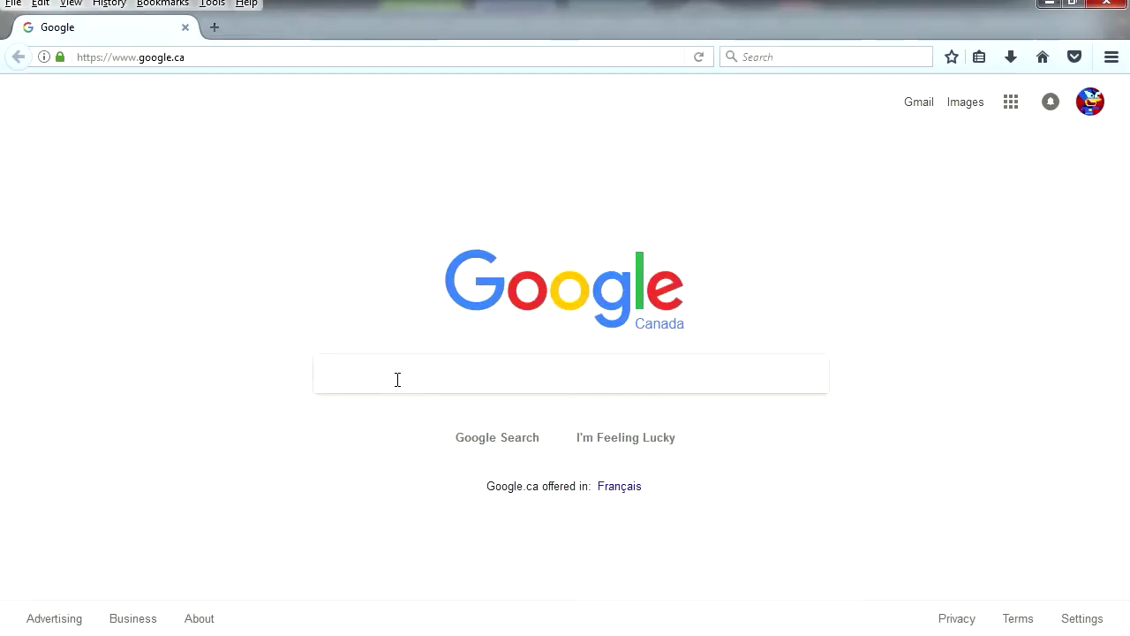
- Search Google for 'frisk undertale 3d model'
{"action": "type", "text": "frisk "}
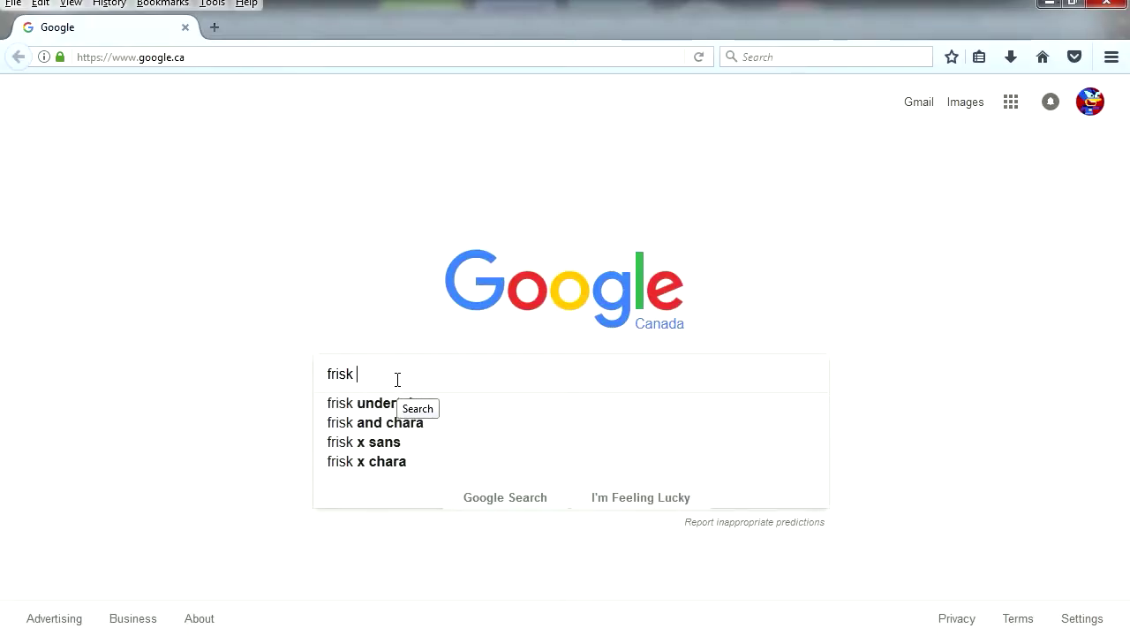
{"action": "type", "text": "undertale 3"}
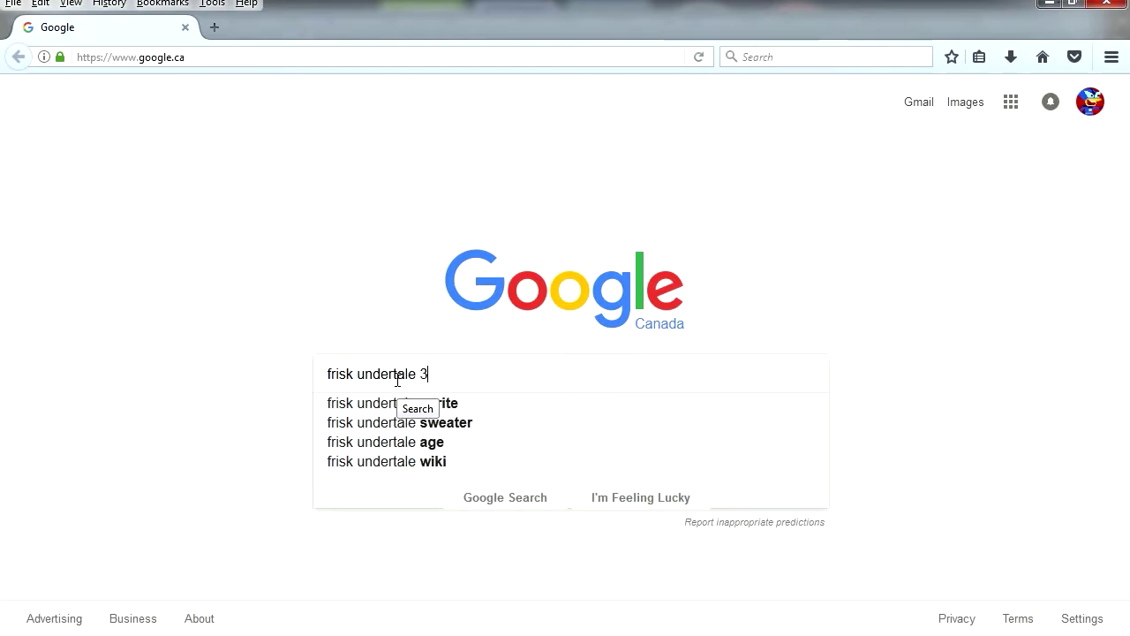
{"action": "type", "text": "d model"}
{"action": "key", "text": "Return"}
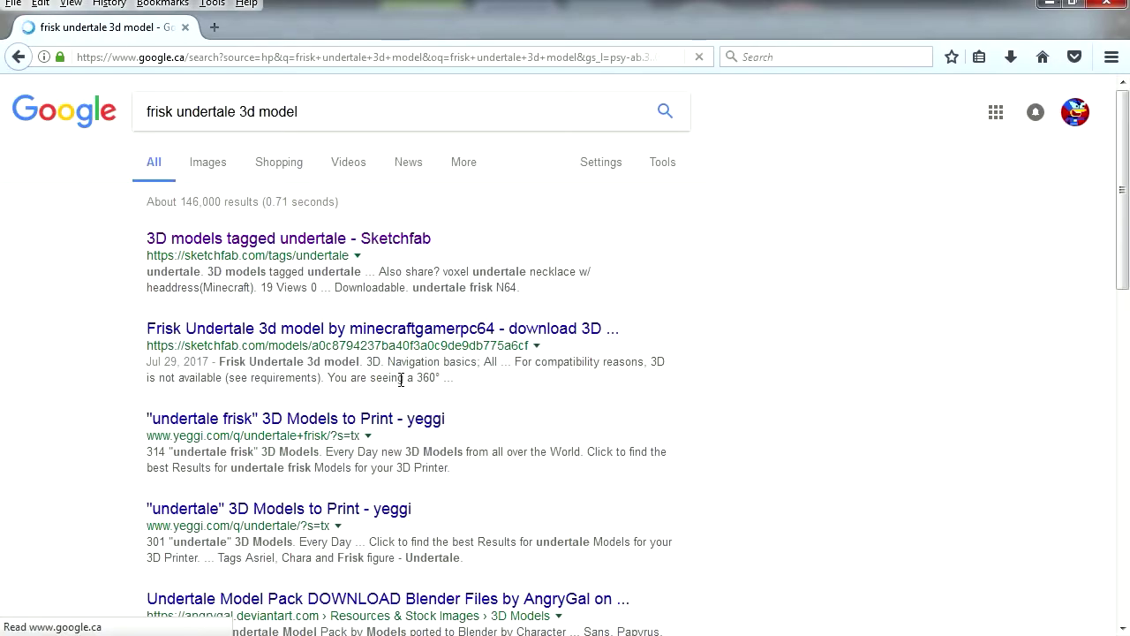
- Open the undertale frisk N64 model on Sketchfab and rotate its preview
{"action": "left_click", "coordinate": [374, 237]}
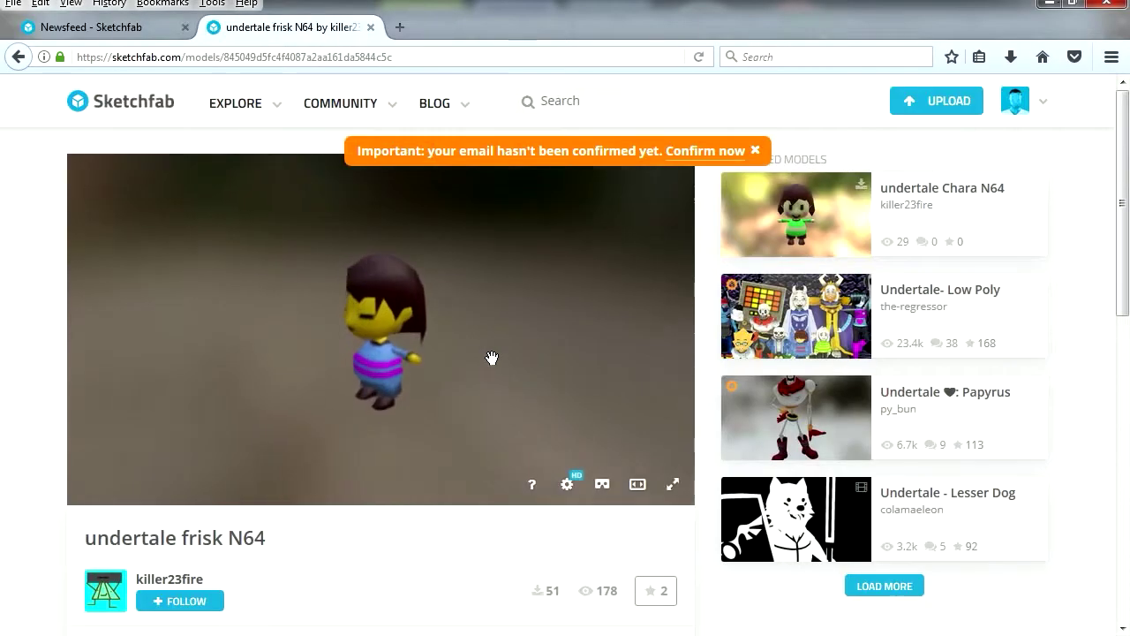
{"action": "left_click_drag", "start_coordinate": [580, 333], "coordinate": [435, 329]}
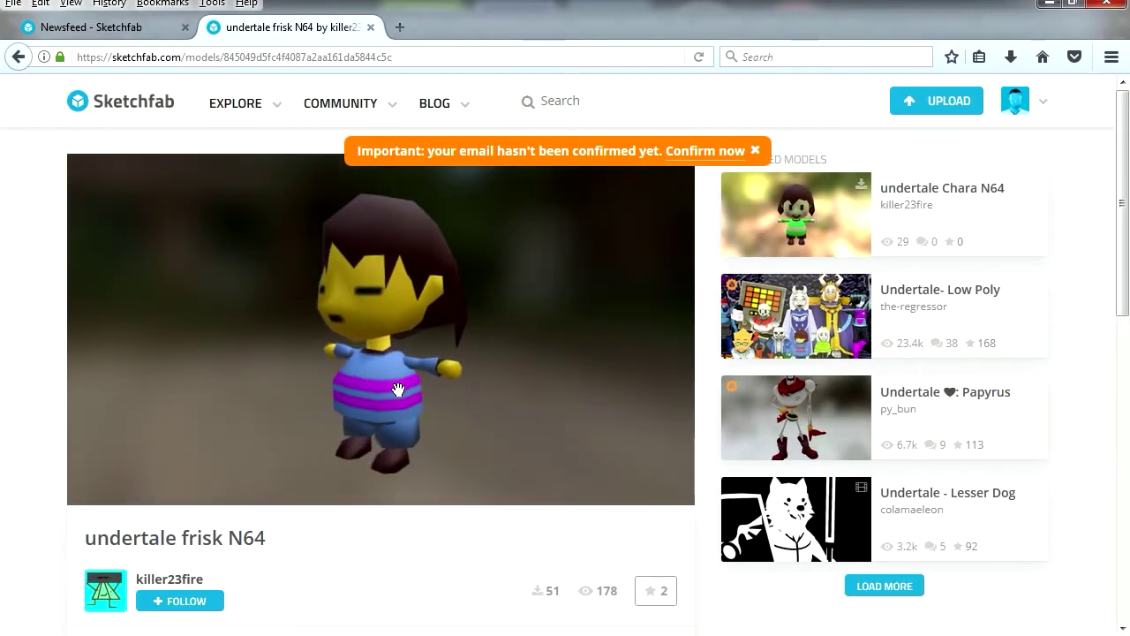
{"action": "scroll", "coordinate": [18, 469], "scroll_direction": "down", "scroll_amount": 4}
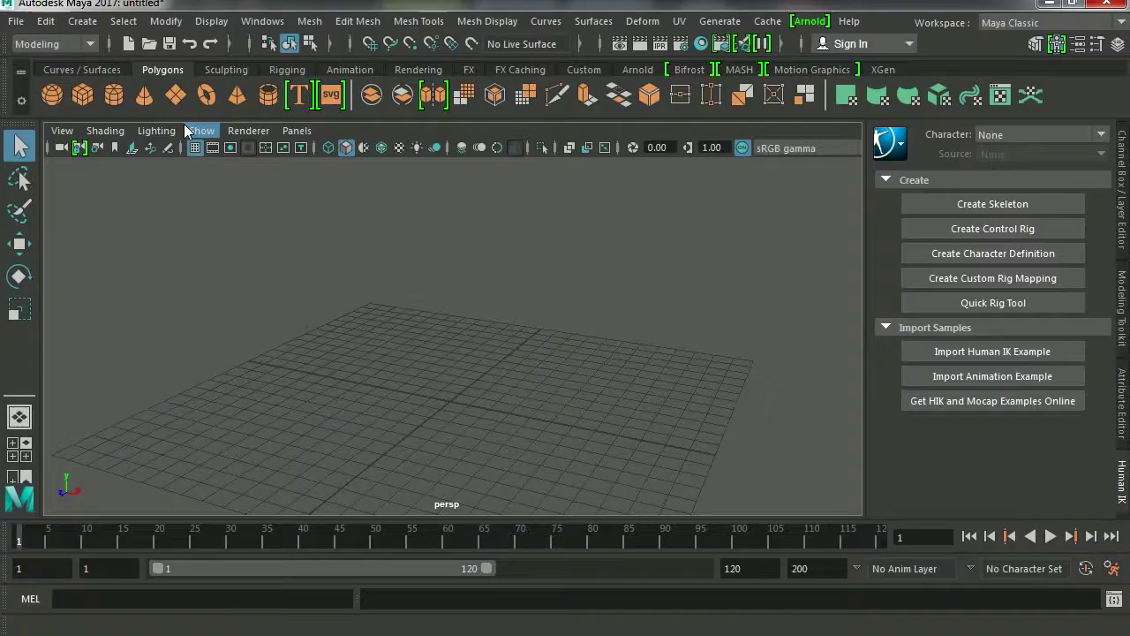
- Import Frisk.obj into the Maya scene
{"action": "left_click", "coordinate": [24, 22]}
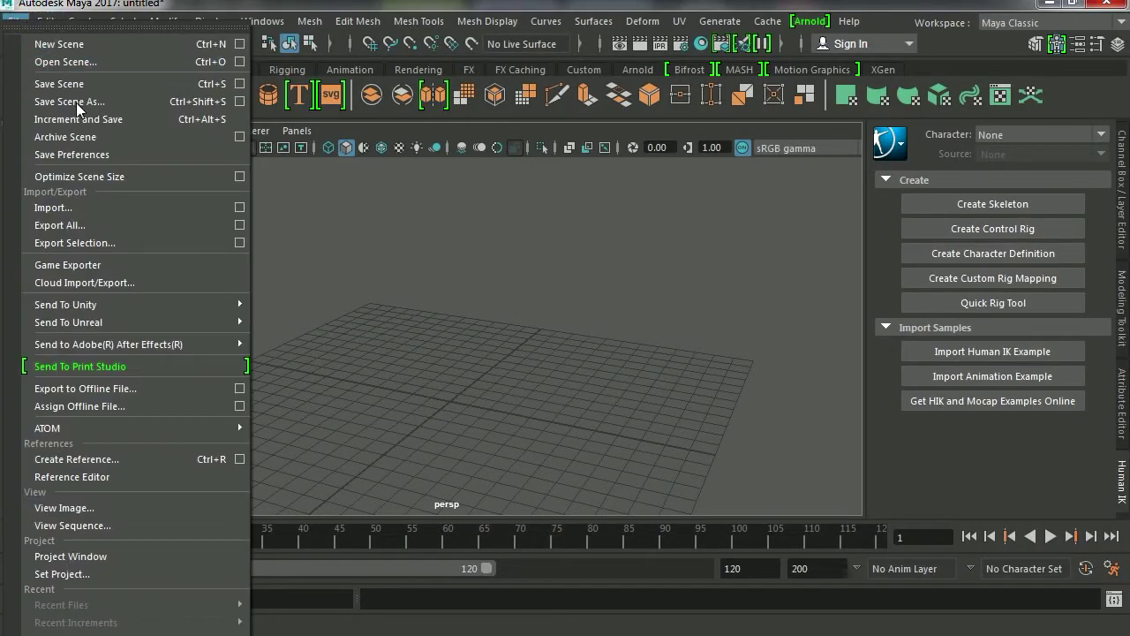
{"action": "left_click", "coordinate": [89, 208]}
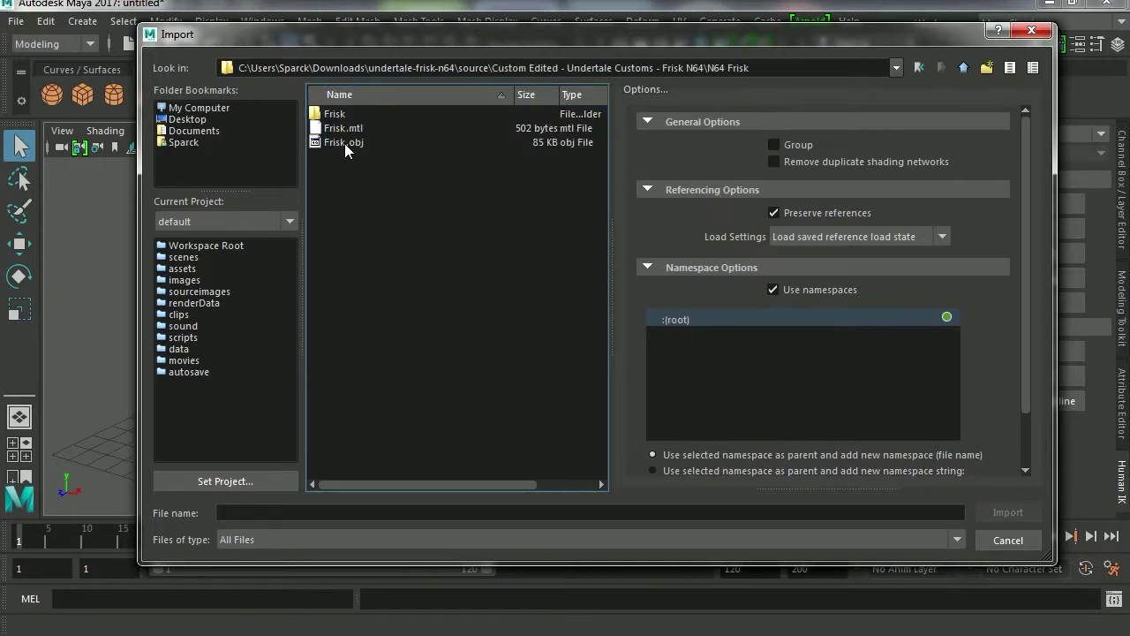
{"action": "double_click", "coordinate": [345, 143]}
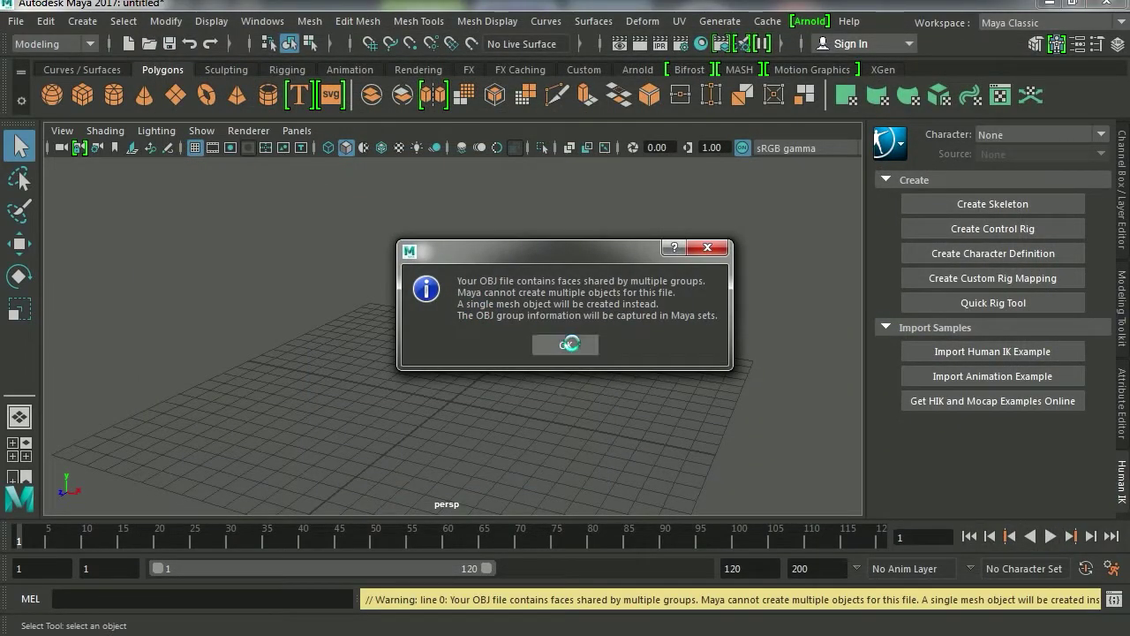
- Dismiss the OBJ shared-faces warning and frame the imported Frisk model
{"action": "left_click", "coordinate": [570, 343]}
{"action": "key", "text": "w"}
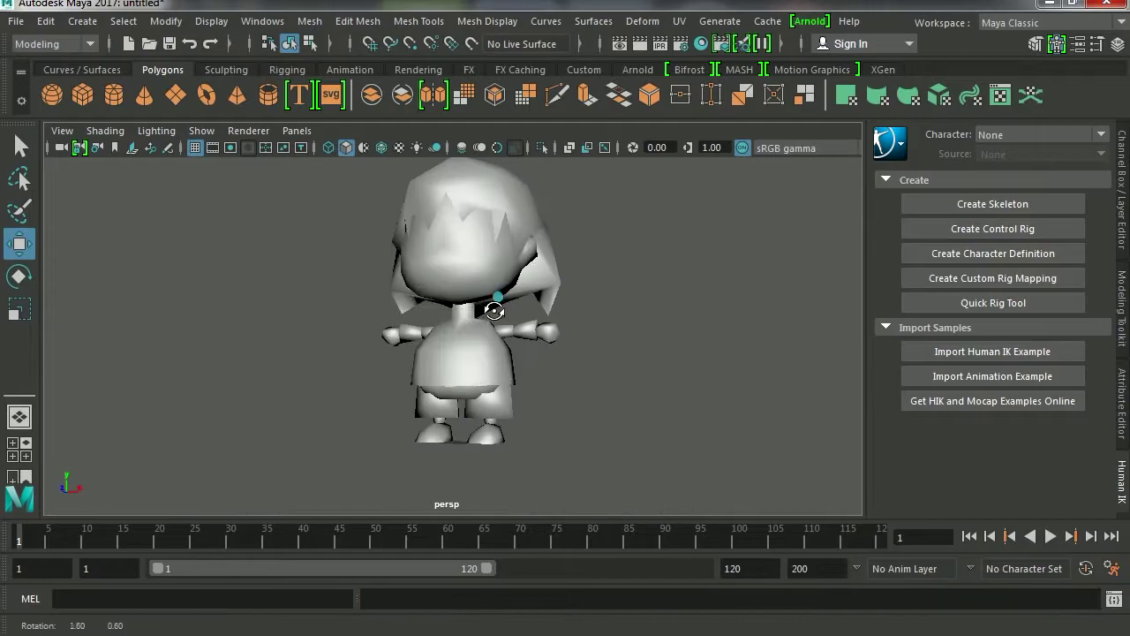
{"action": "scroll", "coordinate": [363, 320], "scroll_direction": "up", "scroll_amount": 3}
{"action": "mouse_move", "coordinate": [362, 320]}
{"action": "left_mouse_down", "text": "alt"}
{"action": "mouse_move", "coordinate": [600, 344]}
{"action": "mouse_move", "coordinate": [495, 306]}
{"action": "mouse_move", "coordinate": [463, 368]}
{"action": "mouse_move", "coordinate": [427, 392]}
{"action": "left_mouse_up", "text": "alt"}
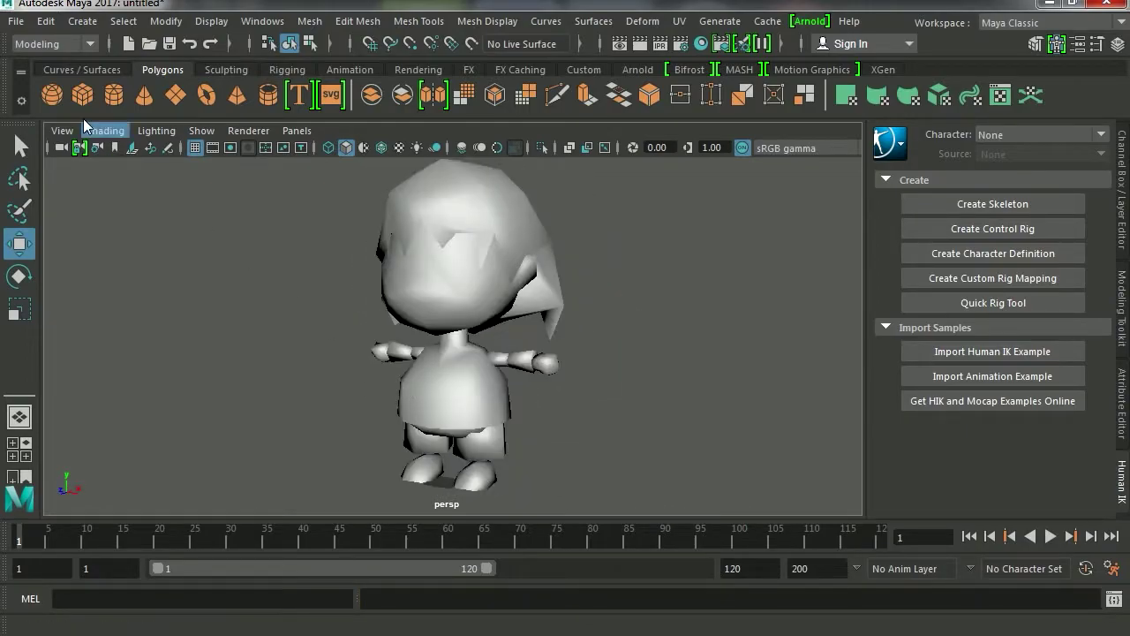
- Turn on Hardware Texturing to show Frisk's coloured textures from the front
{"action": "left_click", "coordinate": [111, 131]}
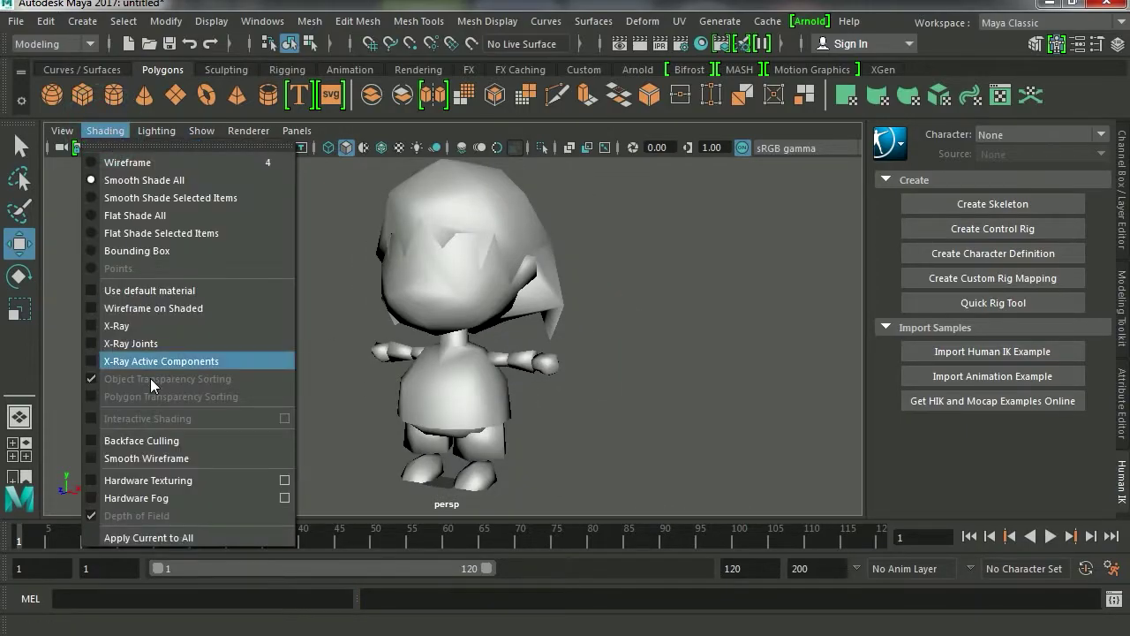
{"action": "left_click", "coordinate": [170, 482]}
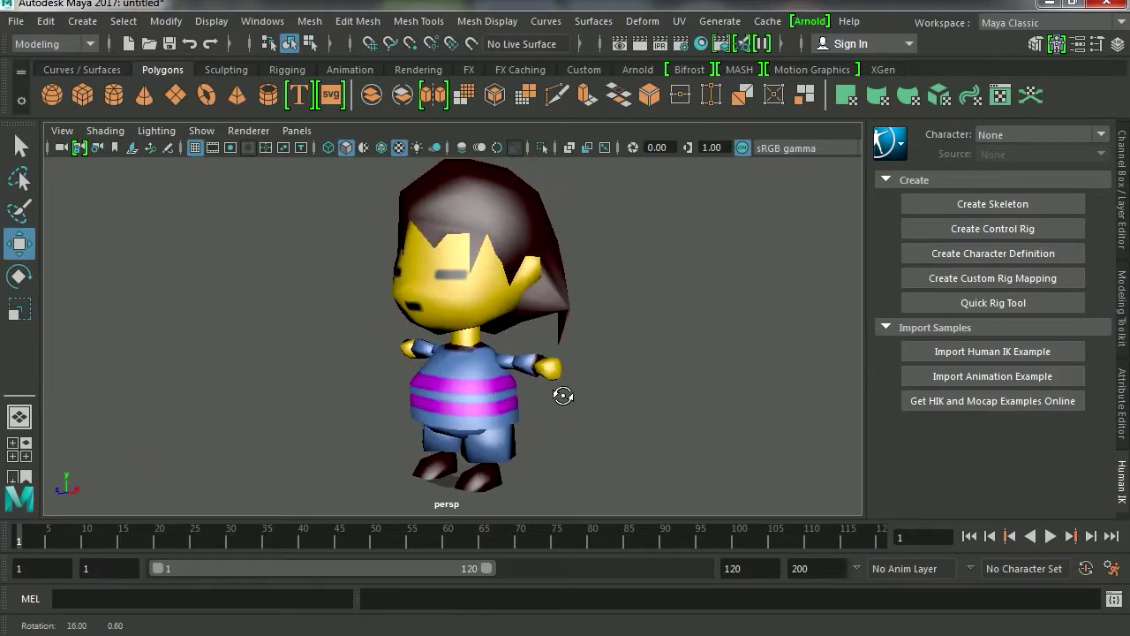
{"action": "left_click_drag", "start_coordinate": [592, 403], "coordinate": [645, 378], "text": "alt"}
{"action": "right_click_drag", "start_coordinate": [645, 379], "coordinate": [326, 366], "text": "alt"}
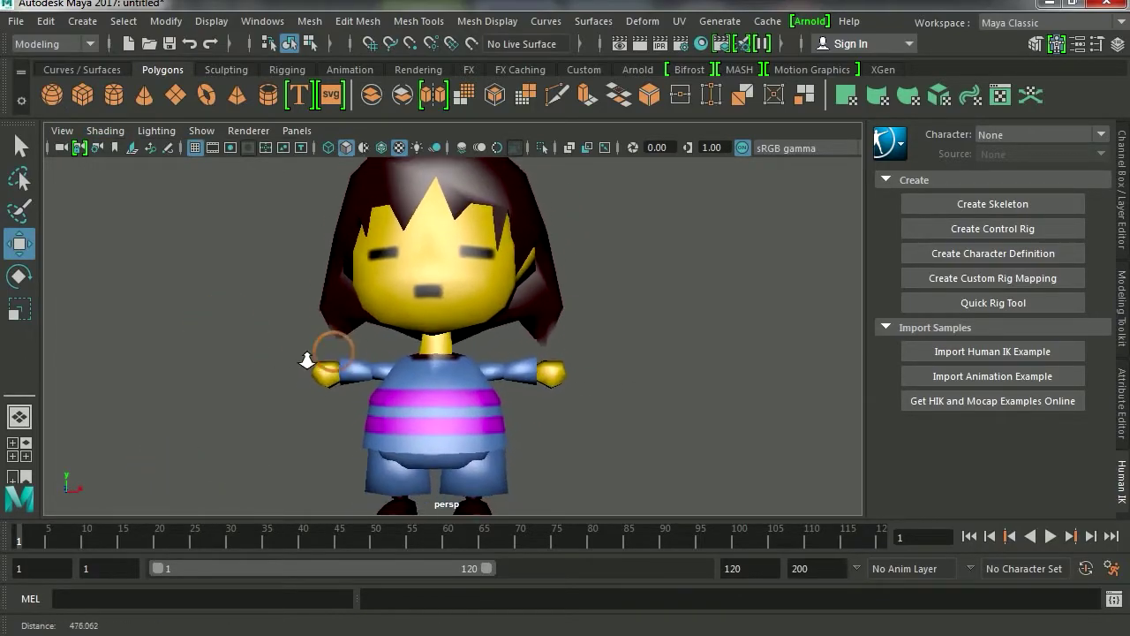
{"action": "left_click_drag", "start_coordinate": [328, 348], "coordinate": [239, 341], "text": "alt"}
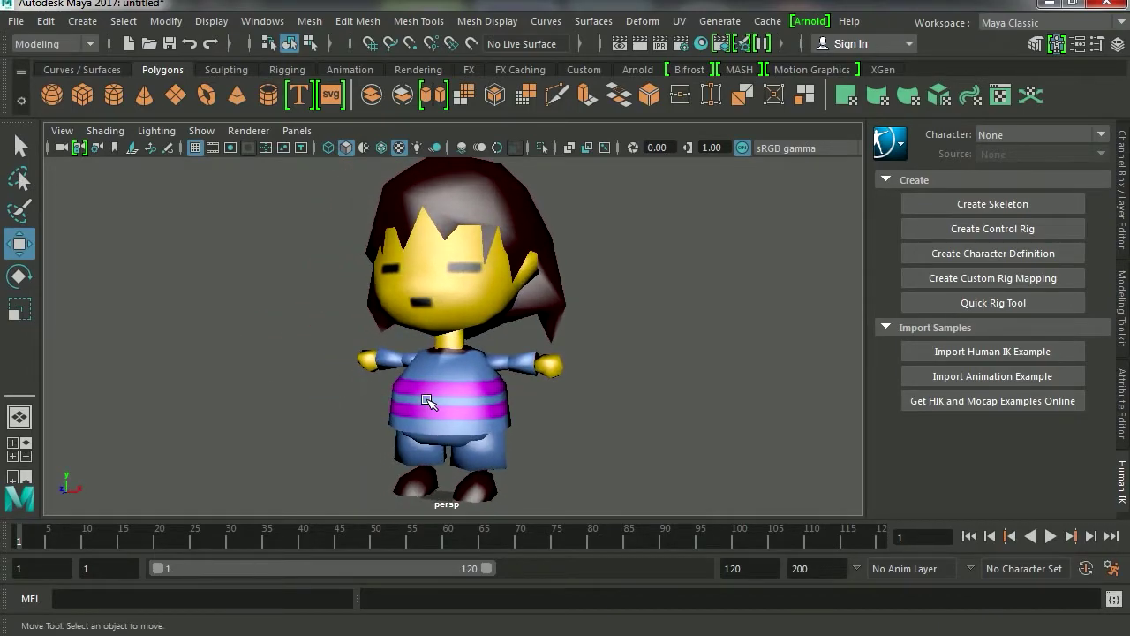
{"action": "left_click_drag", "start_coordinate": [429, 397], "coordinate": [467, 391], "text": "alt"}
{"action": "right_click_drag", "start_coordinate": [467, 391], "coordinate": [451, 382], "text": "alt"}
{"action": "left_click_drag", "start_coordinate": [451, 383], "coordinate": [458, 376], "text": "alt"}
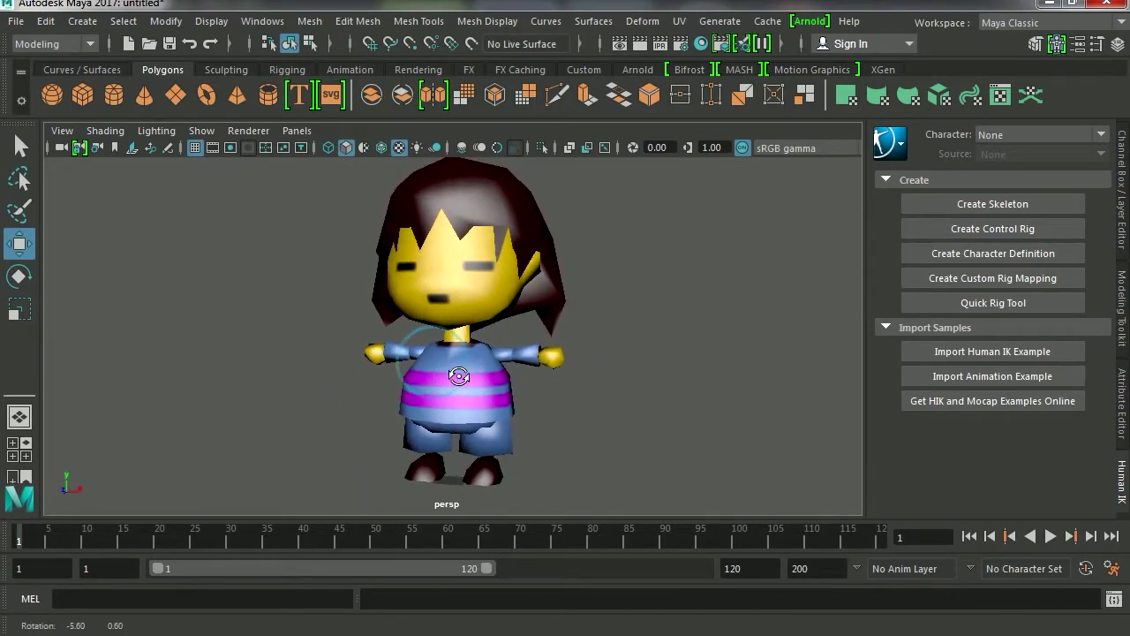
- Switch Maya's menu set to Rigging
{"action": "key", "text": "F3"}
{"action": "left_click", "coordinate": [53, 44]}
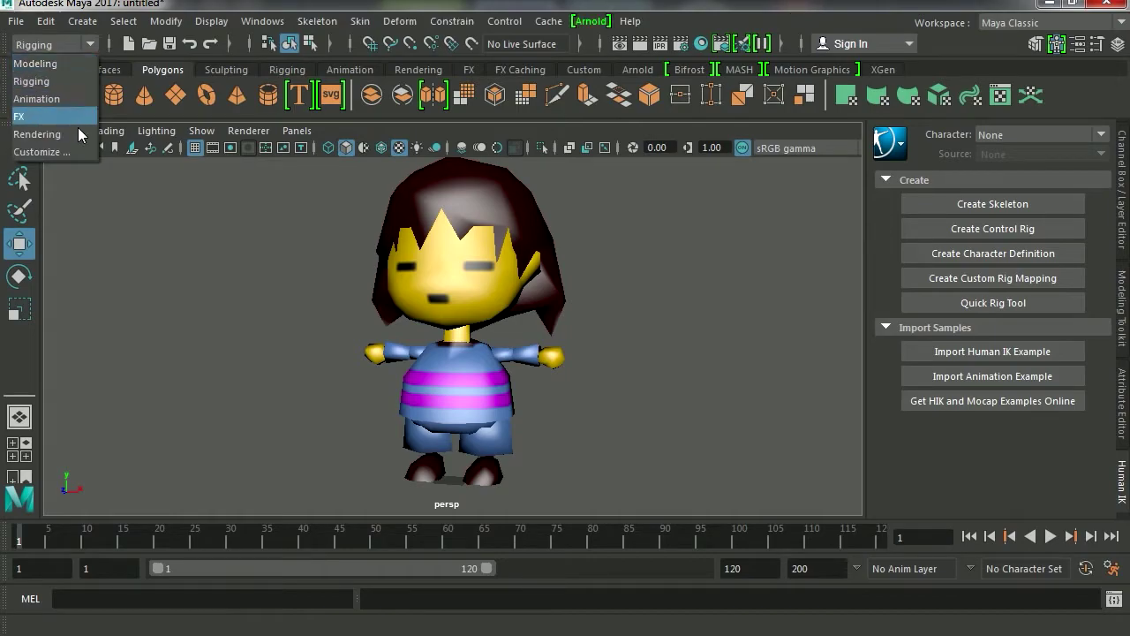
{"action": "left_click", "coordinate": [51, 89]}
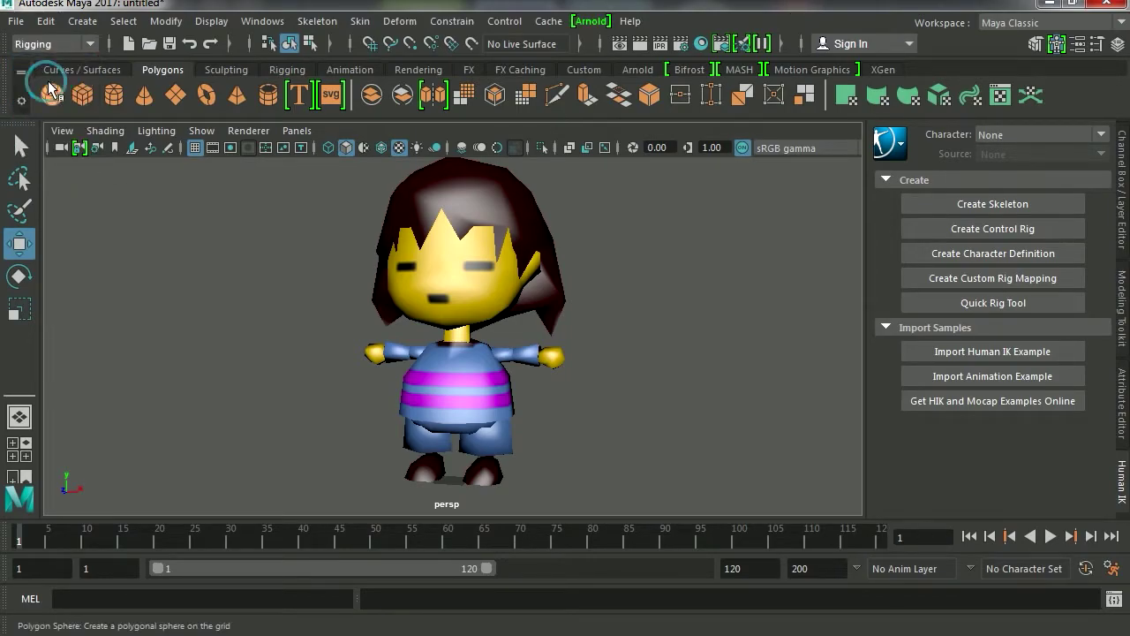
- Create the Character1 HumanIK skeleton and frame it inside the Frisk model
{"action": "left_click", "coordinate": [997, 205]}
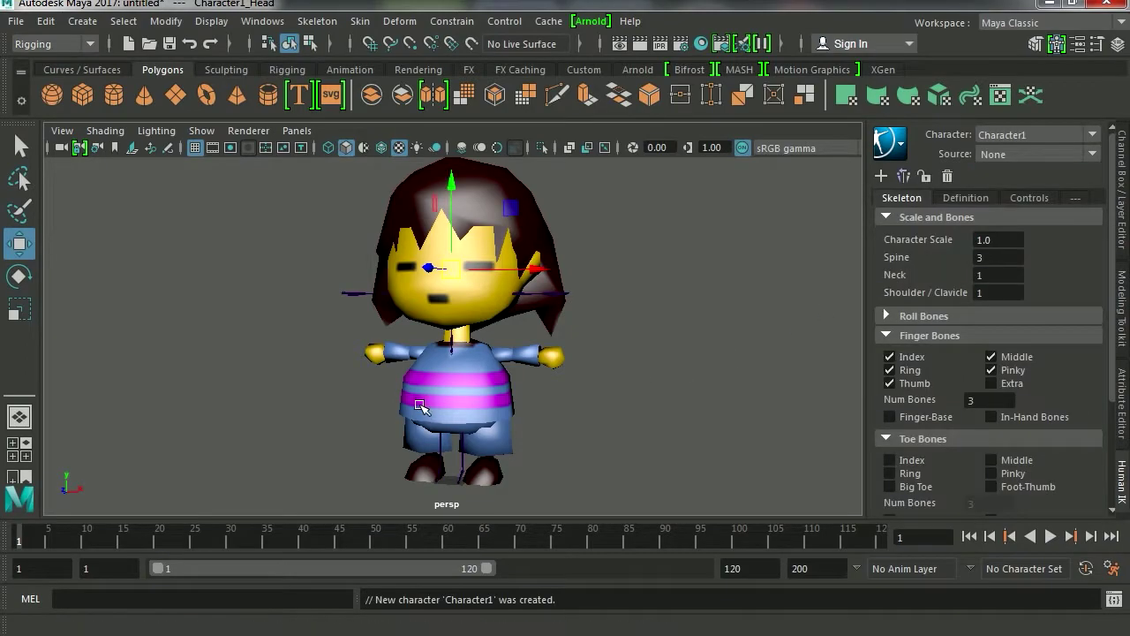
{"action": "mouse_move", "coordinate": [540, 425]}
{"action": "left_mouse_down", "text": "alt"}
{"action": "mouse_move", "coordinate": [550, 404]}
{"action": "mouse_move", "coordinate": [449, 397]}
{"action": "left_mouse_up", "text": "alt"}
{"action": "scroll", "coordinate": [513, 434], "scroll_direction": "up", "scroll_amount": 3}
{"action": "scroll", "coordinate": [514, 435], "scroll_direction": "down", "scroll_amount": 1}
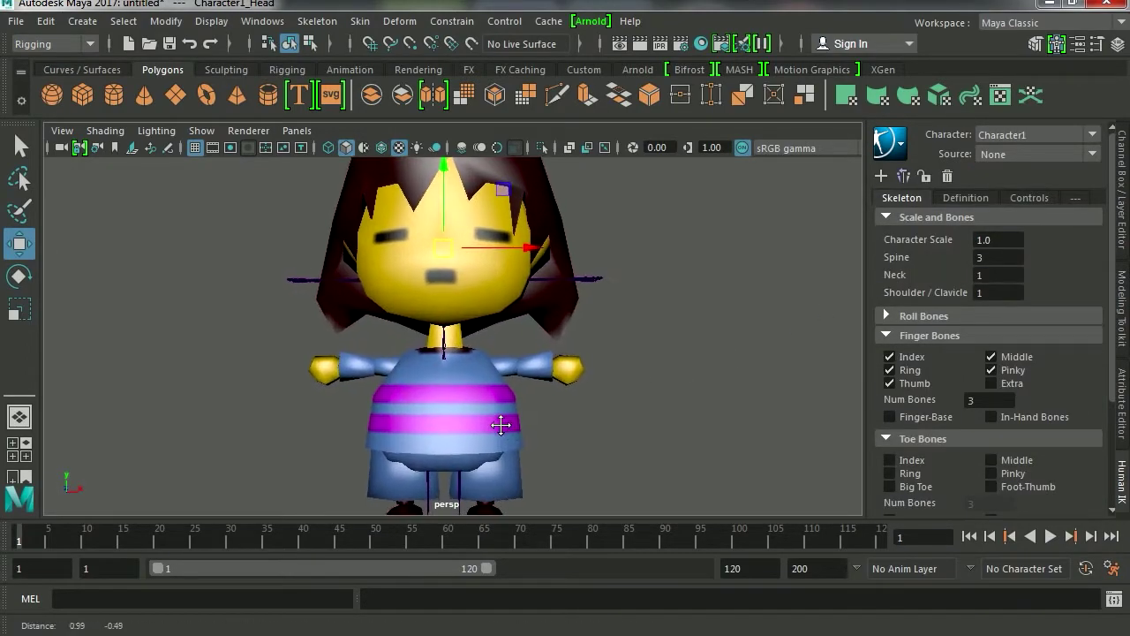
{"action": "middle_click_drag", "start_coordinate": [514, 434], "coordinate": [509, 328], "text": "alt"}
{"action": "scroll", "coordinate": [444, 391], "scroll_direction": "down", "scroll_amount": 2}
{"action": "mouse_move", "coordinate": [444, 391]}
{"action": "middle_mouse_down", "text": "alt"}
{"action": "mouse_move", "coordinate": [436, 321]}
{"action": "mouse_move", "coordinate": [458, 379]}
{"action": "middle_mouse_up", "text": "alt"}
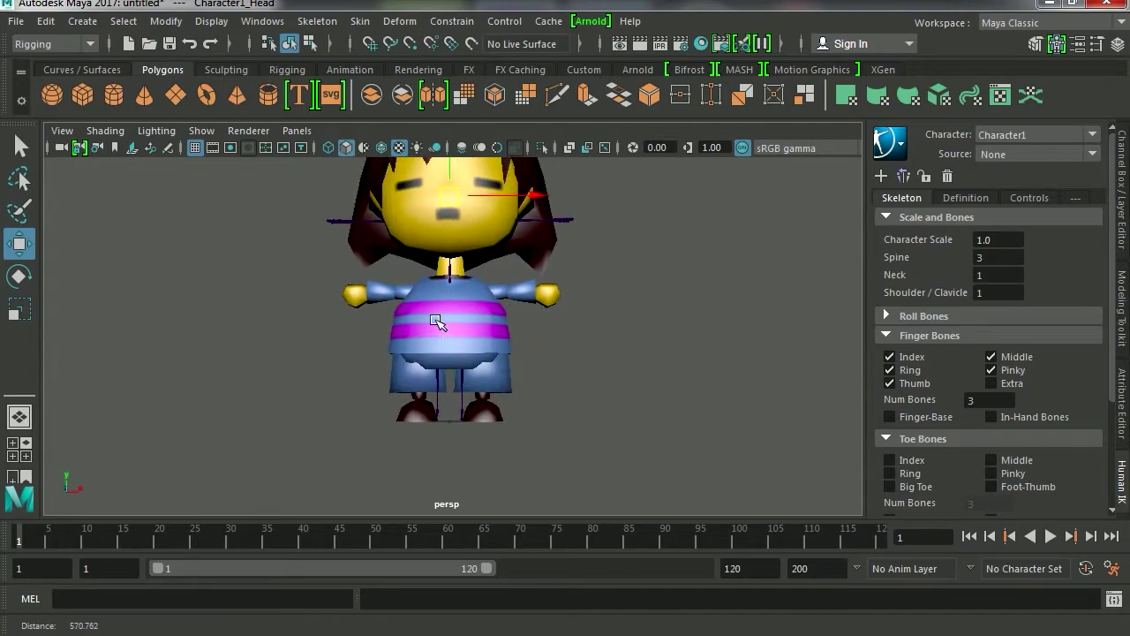
{"action": "scroll", "coordinate": [435, 321], "scroll_direction": "up", "scroll_amount": 1}
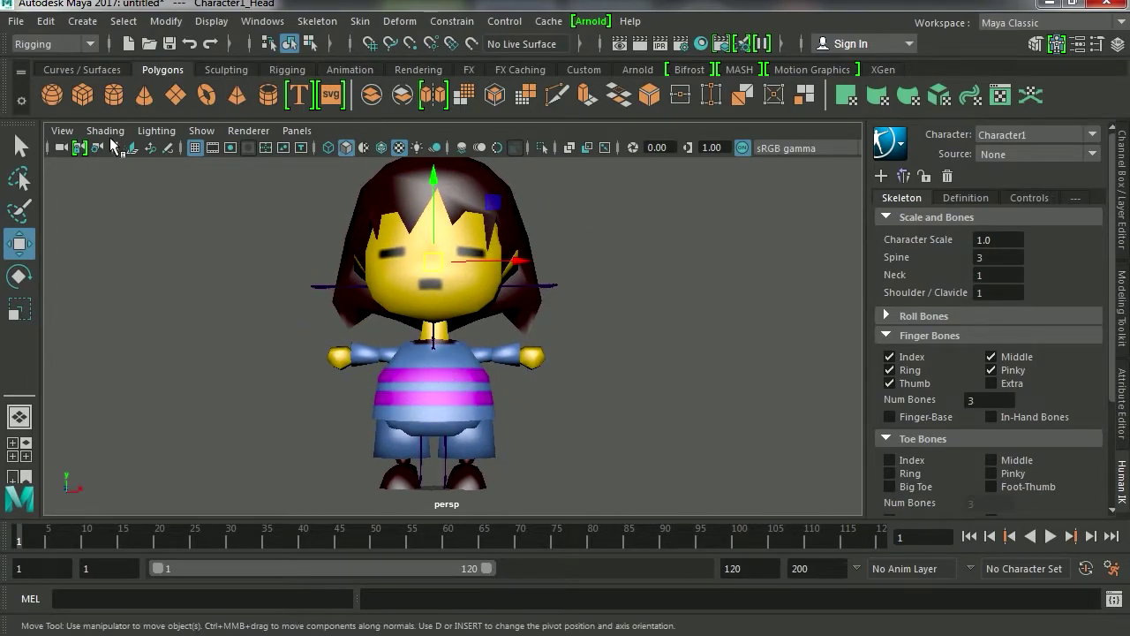
{"action": "left_click", "coordinate": [106, 130]}
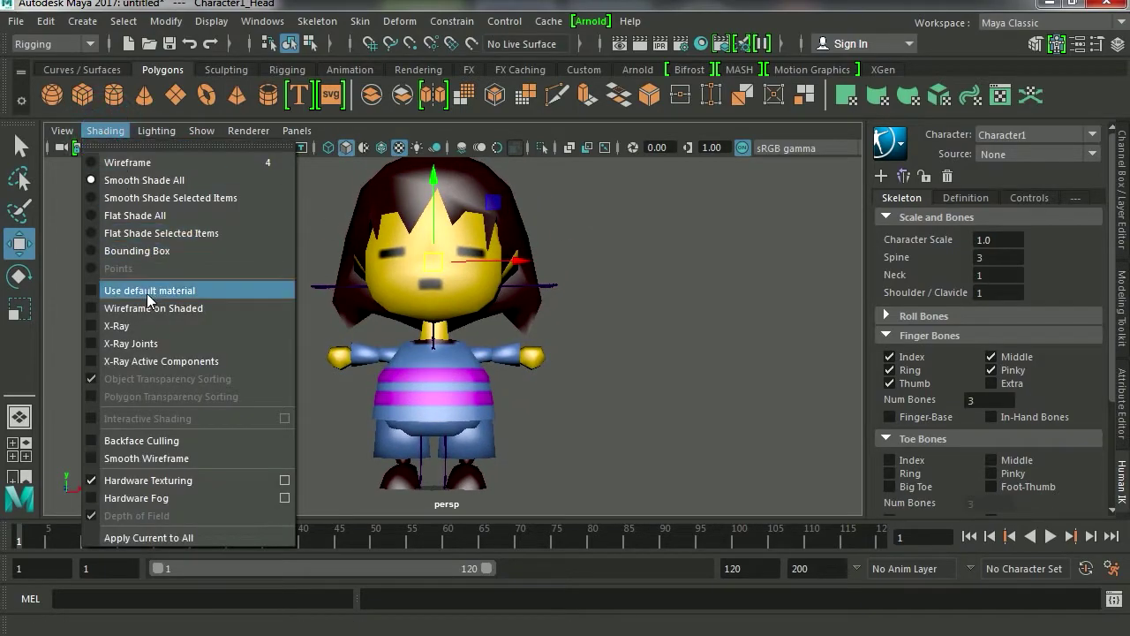
- Enable X-Ray and wireframe display to reveal the skeleton inside Frisk
{"action": "left_click", "coordinate": [140, 326]}
{"action": "left_click_drag", "start_coordinate": [565, 341], "coordinate": [535, 364], "text": "alt"}
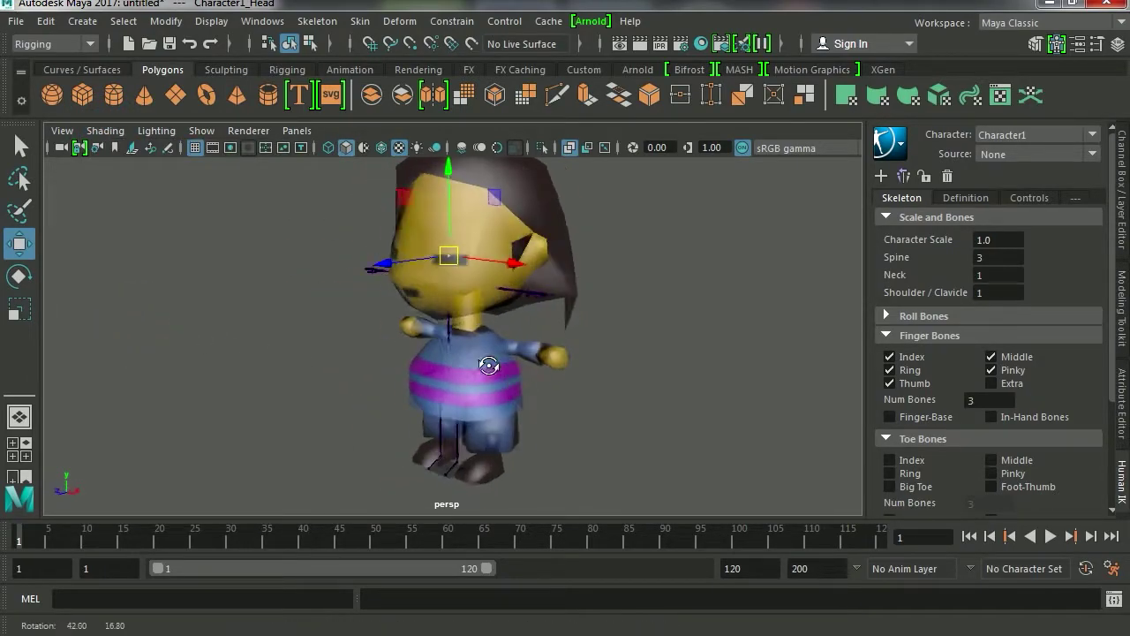
{"action": "scroll", "coordinate": [534, 479], "scroll_direction": "up", "scroll_amount": 3}
{"action": "middle_click_drag", "start_coordinate": [535, 479], "coordinate": [466, 341], "text": "alt"}
{"action": "scroll", "coordinate": [466, 340], "scroll_direction": "up", "scroll_amount": 1}
{"action": "left_click", "coordinate": [375, 274]}
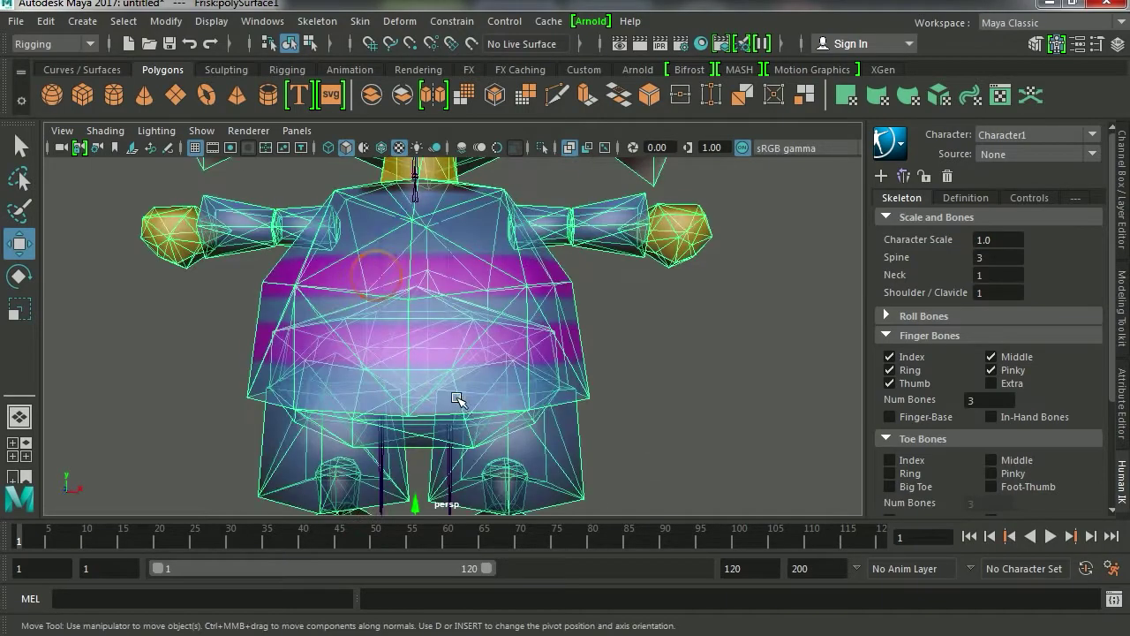
{"action": "left_click", "coordinate": [634, 365]}
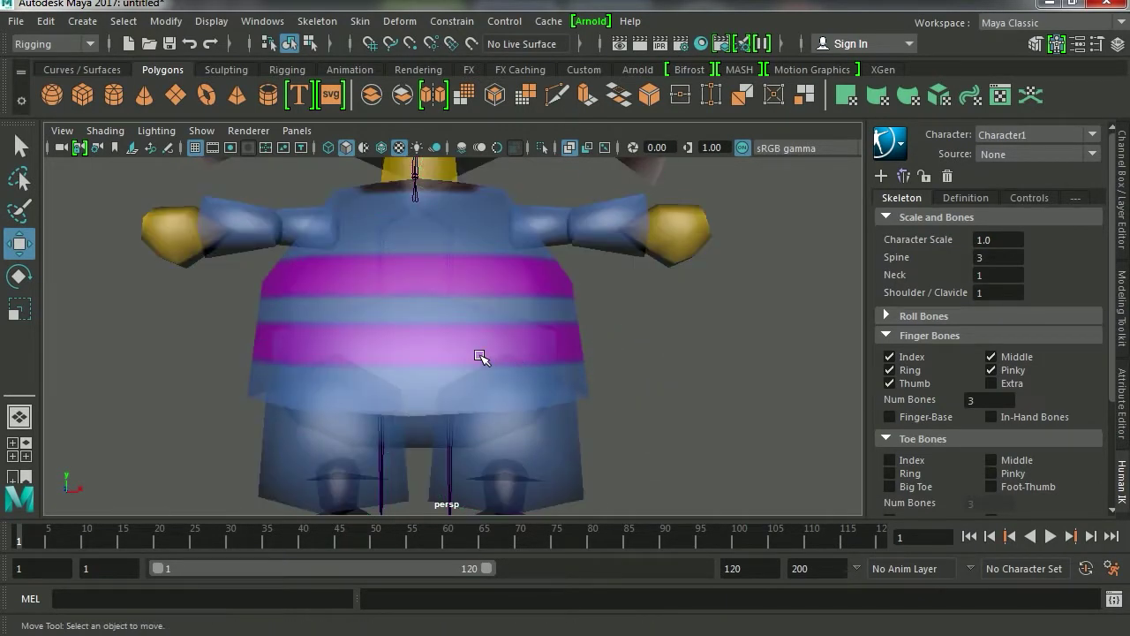
{"action": "key", "text": "4"}
- Lower the Hips joint down to the model's hips
{"action": "left_click", "coordinate": [521, 375]}
{"action": "right_click_drag", "start_coordinate": [521, 376], "coordinate": [412, 315], "text": "alt"}
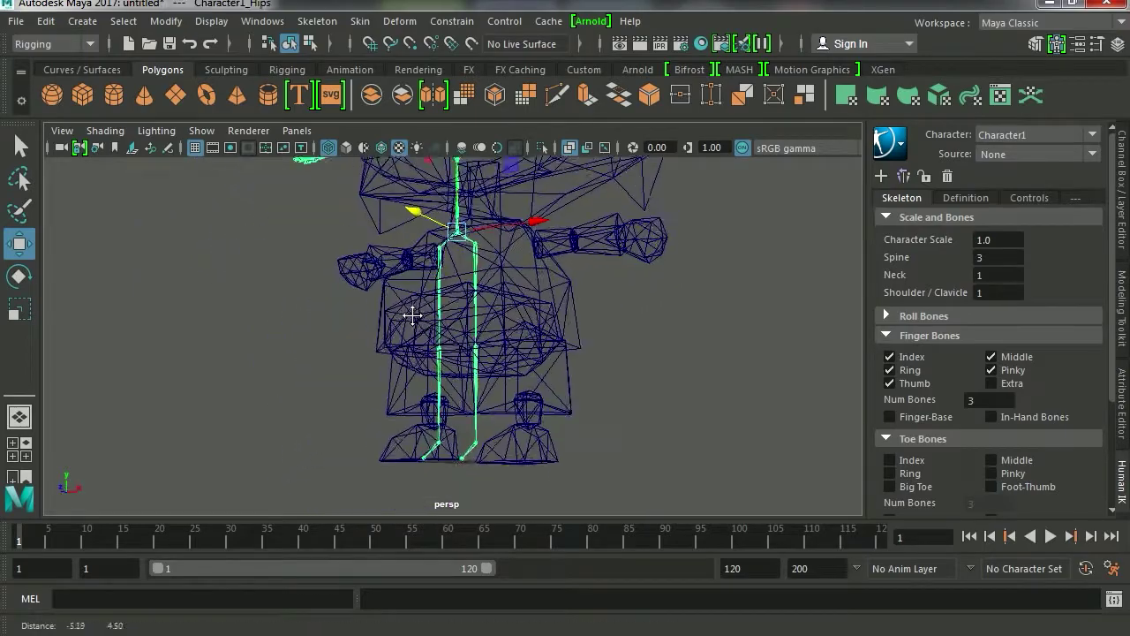
{"action": "middle_click_drag", "start_coordinate": [412, 315], "coordinate": [456, 306], "text": "alt"}
{"action": "left_click_drag", "start_coordinate": [459, 212], "coordinate": [460, 323]}
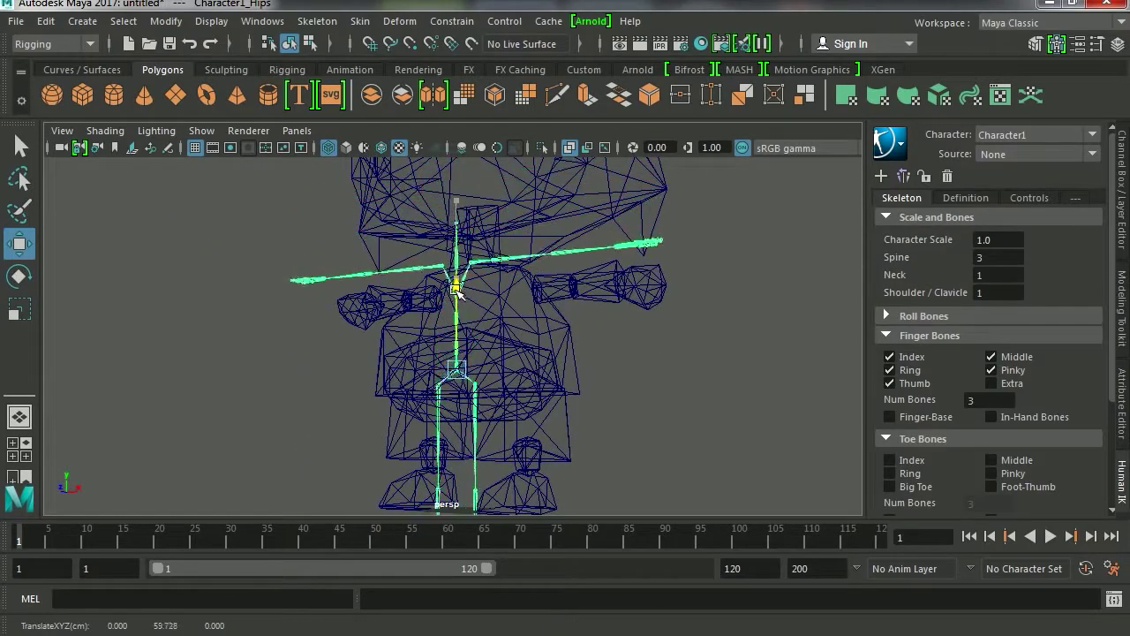
{"action": "key", "text": "5"}
{"action": "mouse_move", "coordinate": [423, 395]}
{"action": "right_mouse_down", "text": "alt"}
{"action": "mouse_move", "coordinate": [466, 403]}
{"action": "mouse_move", "coordinate": [436, 383]}
{"action": "mouse_move", "coordinate": [491, 442]}
{"action": "mouse_move", "coordinate": [429, 302]}
{"action": "right_mouse_up", "text": "alt"}
{"action": "middle_click_drag", "start_coordinate": [429, 302], "coordinate": [383, 303], "text": "alt"}
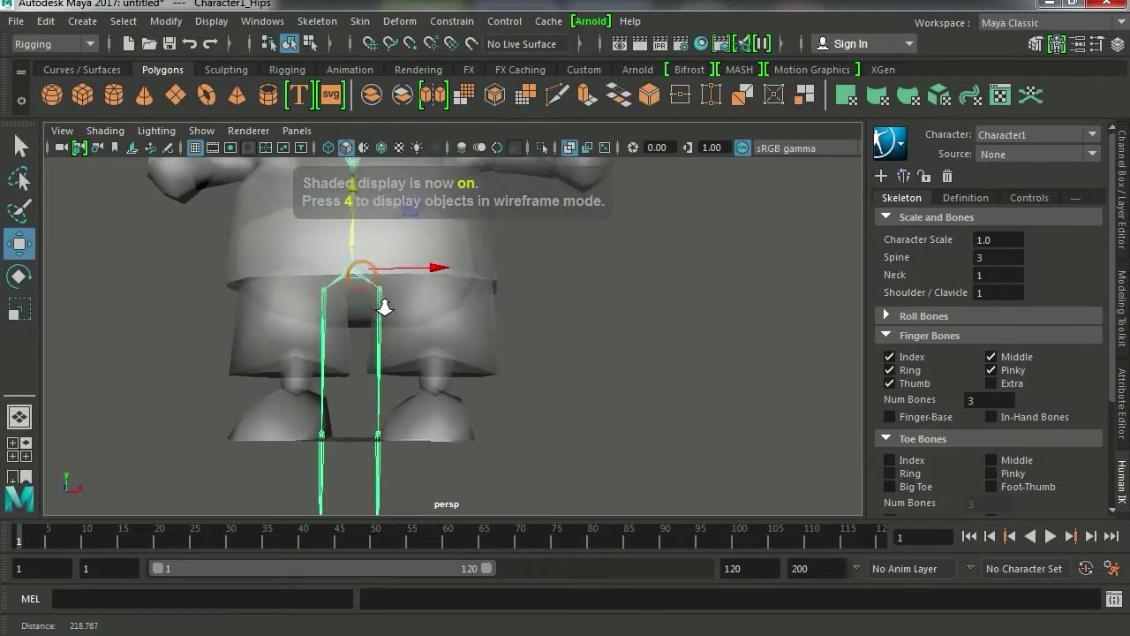
{"action": "right_click_drag", "start_coordinate": [384, 303], "coordinate": [374, 323], "text": "alt"}
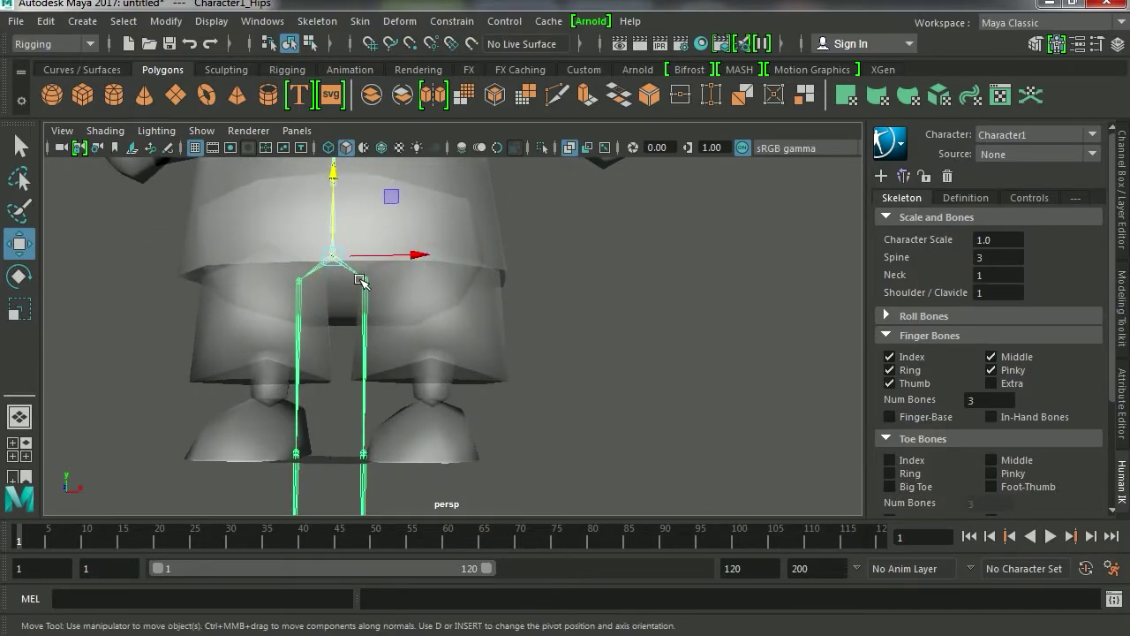
- Shift the whole skeleton sideways from the Hips to centre it within the legs
{"action": "left_click", "coordinate": [362, 281]}
{"action": "mouse_move", "coordinate": [391, 257]}
{"action": "left_mouse_down", "text": "alt"}
{"action": "mouse_move", "coordinate": [418, 280]}
{"action": "mouse_move", "coordinate": [491, 265]}
{"action": "mouse_move", "coordinate": [549, 331]}
{"action": "left_mouse_up", "text": "alt"}
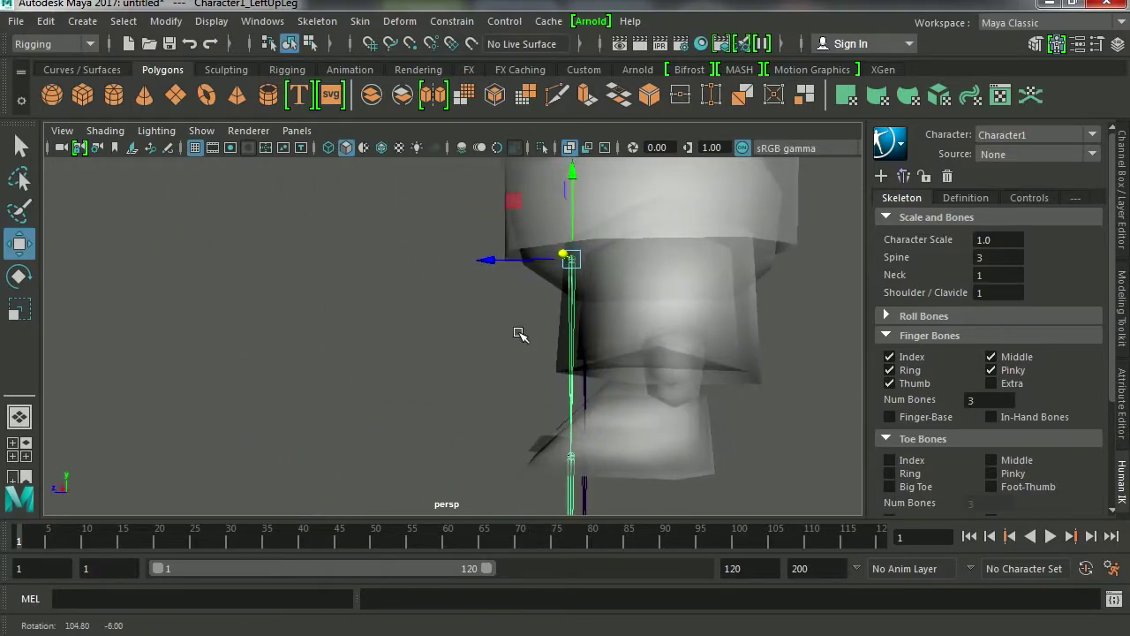
{"action": "mouse_move", "coordinate": [465, 271]}
{"action": "left_mouse_down", "text": "alt"}
{"action": "mouse_move", "coordinate": [404, 256]}
{"action": "mouse_move", "coordinate": [478, 297]}
{"action": "left_mouse_up", "text": "alt"}
{"action": "key", "text": "Up"}
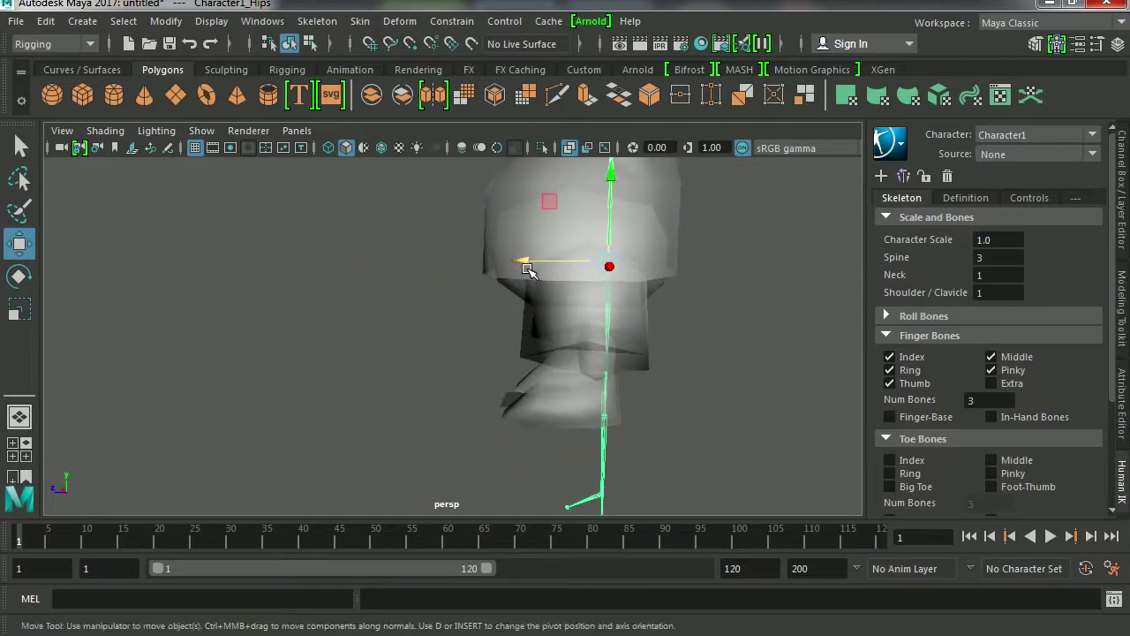
{"action": "mouse_move", "coordinate": [519, 260]}
{"action": "left_mouse_down"}
{"action": "mouse_move", "coordinate": [509, 261]}
{"action": "mouse_move", "coordinate": [540, 333]}
{"action": "left_mouse_up"}
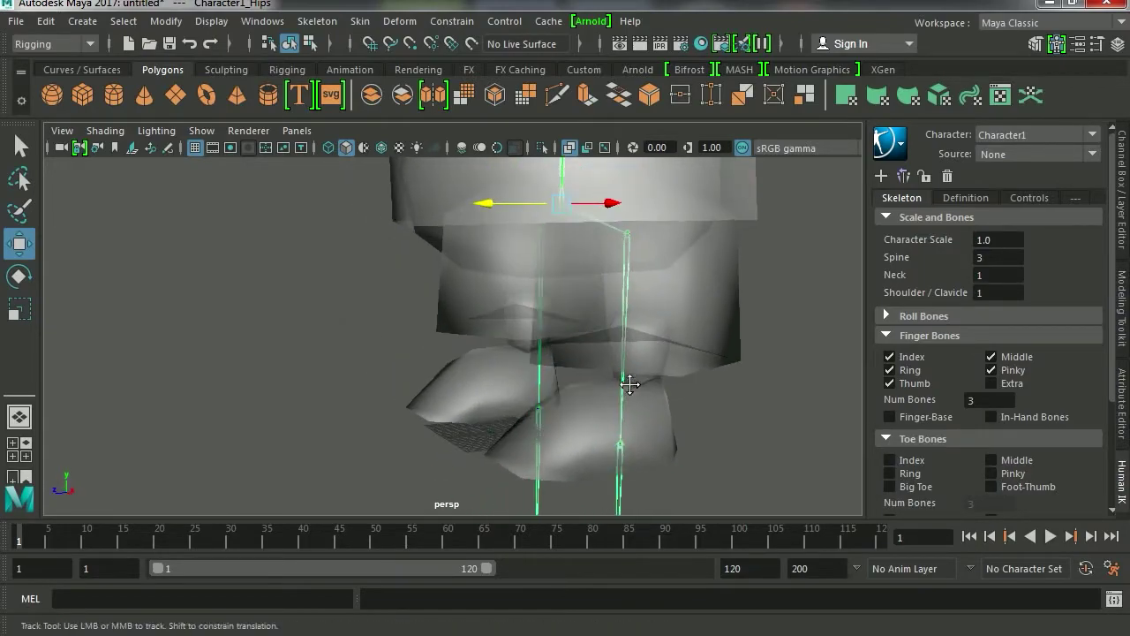
{"action": "left_click_drag", "start_coordinate": [539, 334], "coordinate": [548, 398], "text": "alt"}
- Raise the LeftLeg knee joint and fit the foot and toe joints into the left foot
{"action": "left_click", "coordinate": [546, 444]}
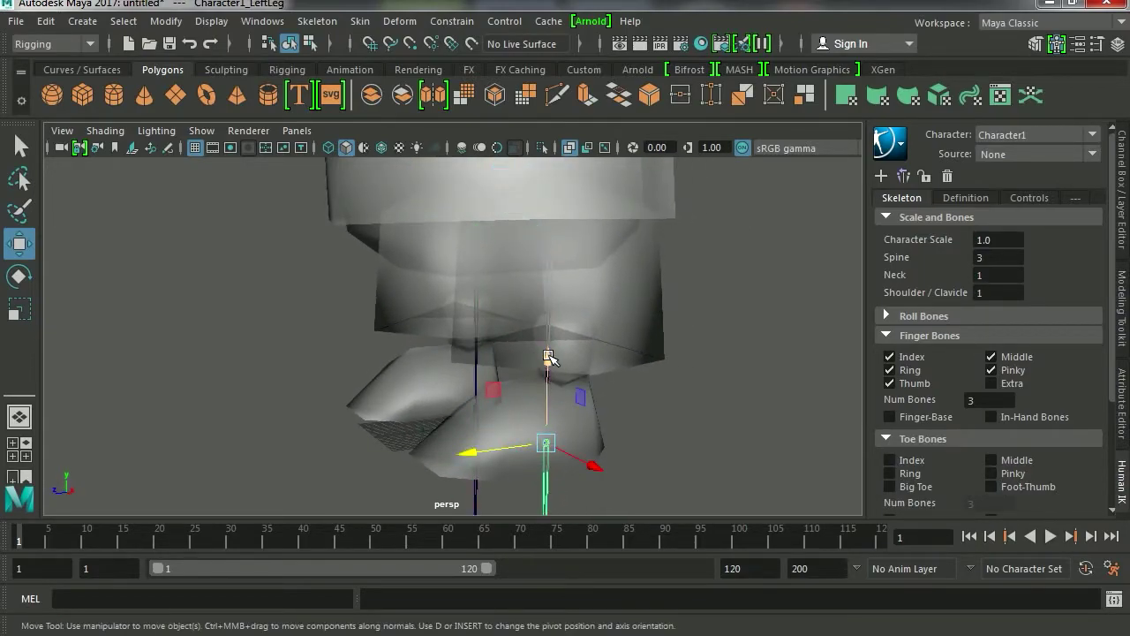
{"action": "left_click_drag", "start_coordinate": [548, 357], "coordinate": [548, 320]}
{"action": "mouse_move", "coordinate": [559, 274]}
{"action": "left_mouse_down", "text": "alt"}
{"action": "mouse_move", "coordinate": [475, 430]}
{"action": "mouse_move", "coordinate": [398, 444]}
{"action": "left_mouse_up", "text": "alt"}
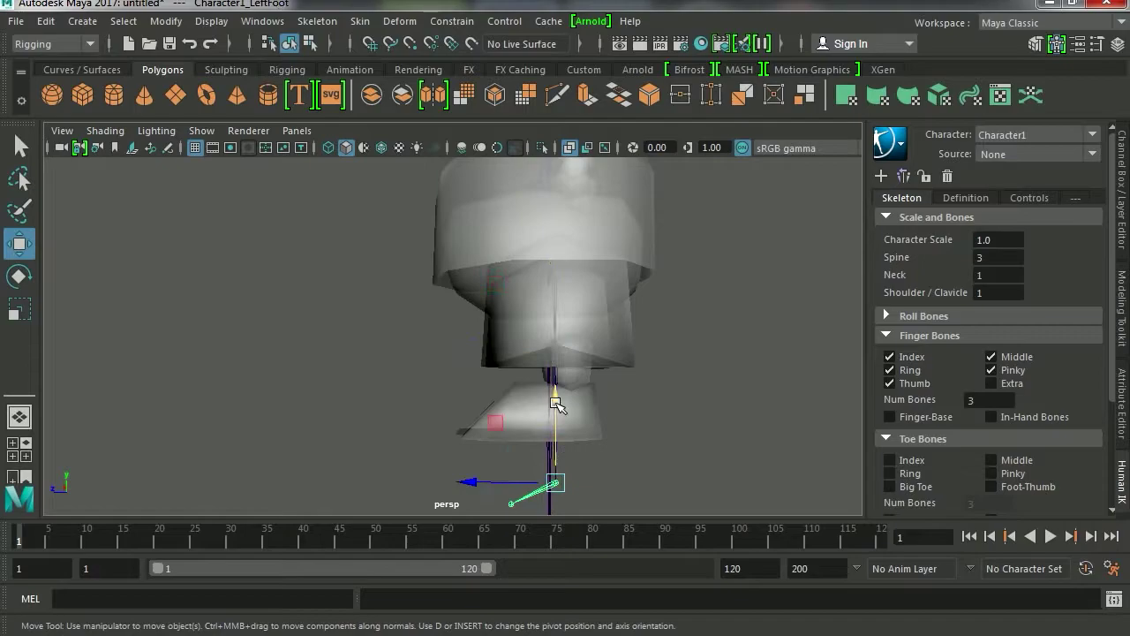
{"action": "left_click_drag", "start_coordinate": [555, 404], "coordinate": [550, 356]}
{"action": "middle_click_drag", "start_coordinate": [524, 436], "coordinate": [531, 437]}
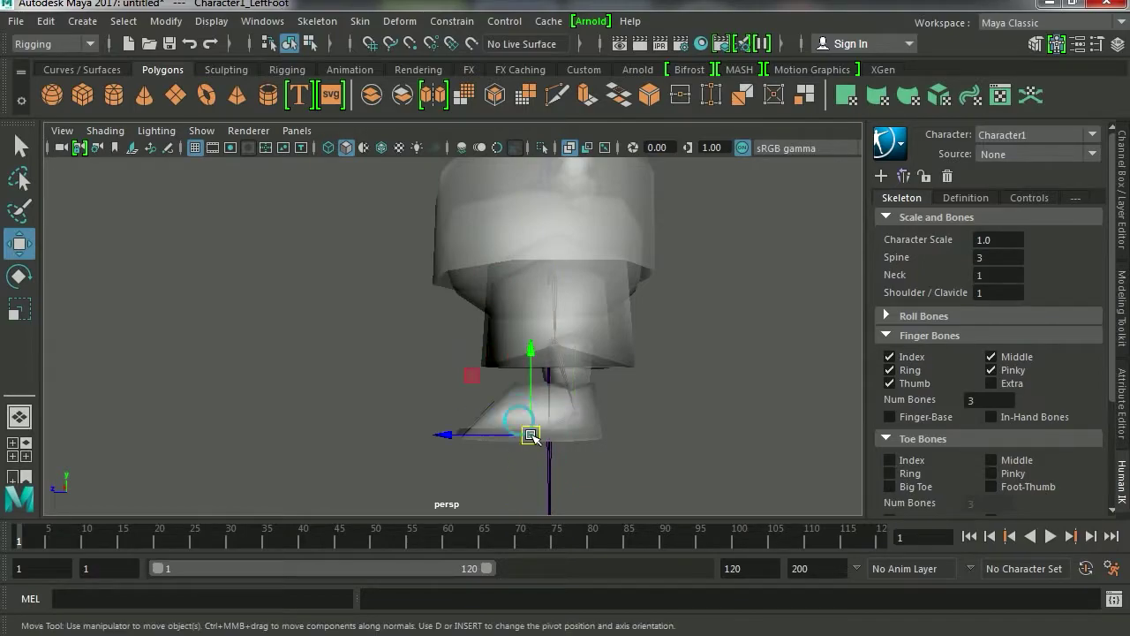
{"action": "mouse_move", "coordinate": [532, 437]}
{"action": "left_mouse_down"}
{"action": "mouse_move", "coordinate": [495, 426]}
{"action": "mouse_move", "coordinate": [429, 353]}
{"action": "left_mouse_up"}
{"action": "mouse_move", "coordinate": [529, 379]}
{"action": "left_mouse_down", "text": "alt"}
{"action": "mouse_move", "coordinate": [565, 378]}
{"action": "mouse_move", "coordinate": [469, 385]}
{"action": "mouse_move", "coordinate": [523, 389]}
{"action": "left_mouse_up", "text": "alt"}
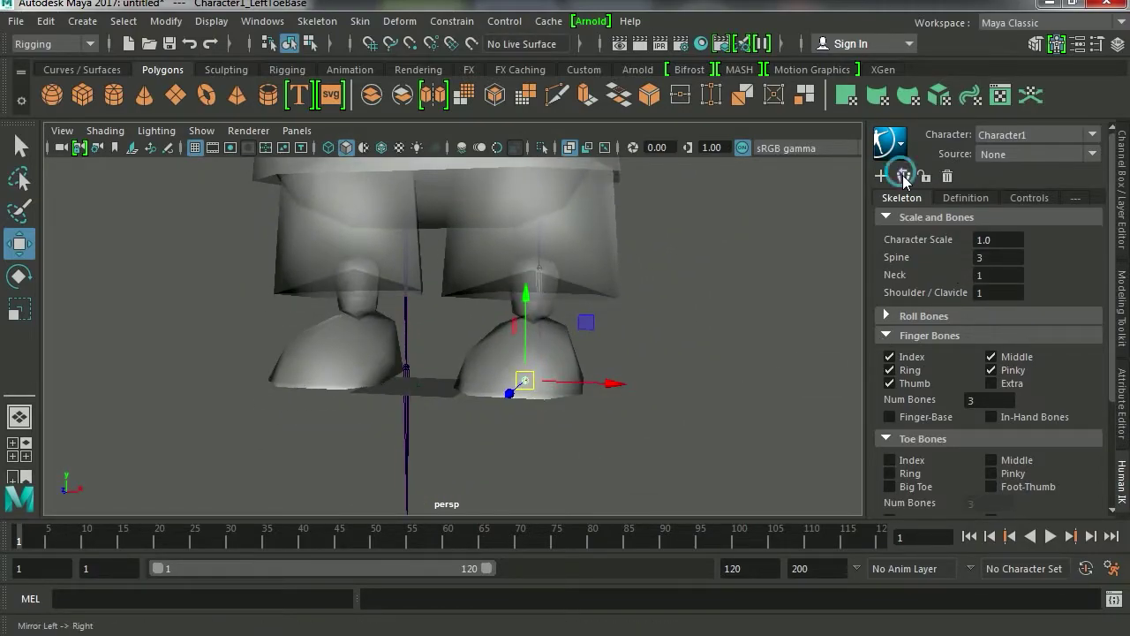
{"action": "left_click", "coordinate": [466, 413]}
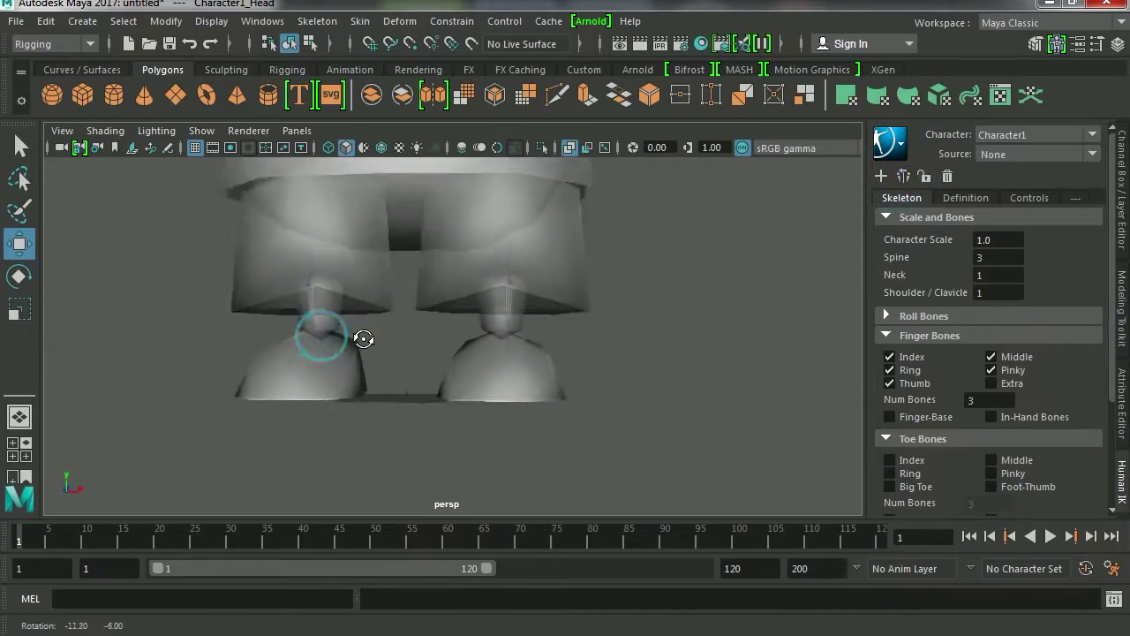
- Move the left wrist joint to the end of Frisk's left arm, checking it from several angles
{"action": "mouse_move", "coordinate": [360, 336]}
{"action": "left_mouse_down", "text": "alt"}
{"action": "mouse_move", "coordinate": [453, 334]}
{"action": "mouse_move", "coordinate": [376, 330]}
{"action": "left_mouse_up", "text": "alt"}
{"action": "right_click_drag", "start_coordinate": [376, 330], "coordinate": [530, 347], "text": "alt"}
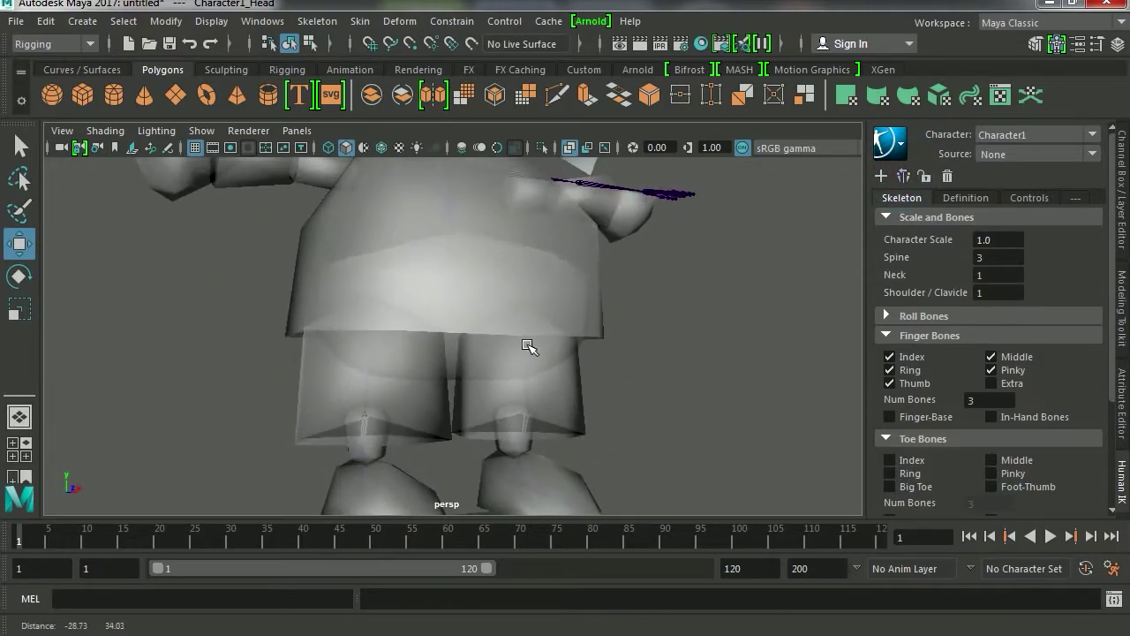
{"action": "left_click", "coordinate": [534, 339]}
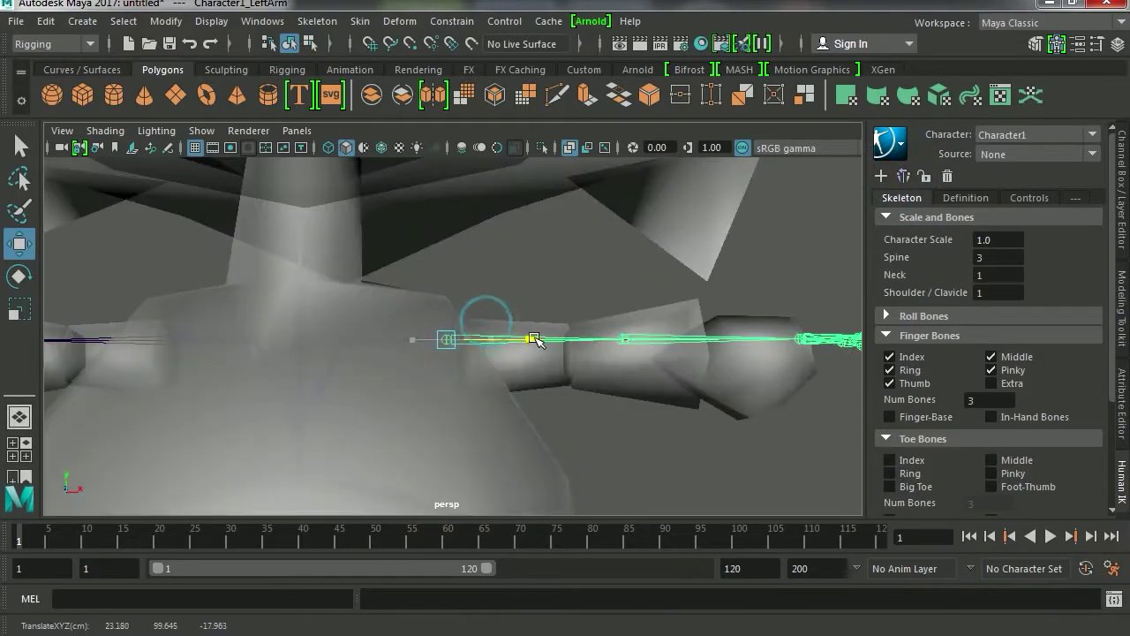
{"action": "left_click", "coordinate": [644, 339]}
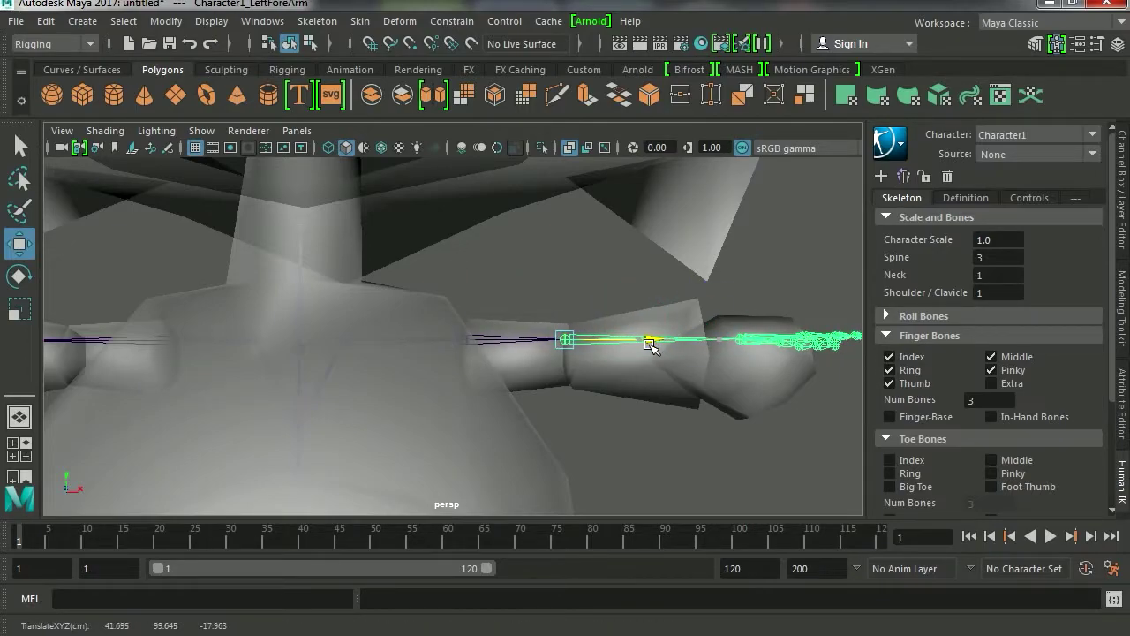
{"action": "left_click_drag", "start_coordinate": [733, 339], "coordinate": [669, 353]}
{"action": "mouse_move", "coordinate": [602, 306]}
{"action": "left_mouse_down", "text": "alt"}
{"action": "mouse_move", "coordinate": [550, 335]}
{"action": "mouse_move", "coordinate": [592, 317]}
{"action": "mouse_move", "coordinate": [500, 293]}
{"action": "left_mouse_up", "text": "alt"}
{"action": "right_click_drag", "start_coordinate": [499, 293], "coordinate": [516, 312], "text": "alt"}
{"action": "mouse_move", "coordinate": [515, 313]}
{"action": "left_mouse_down", "text": "alt"}
{"action": "mouse_move", "coordinate": [450, 280]}
{"action": "mouse_move", "coordinate": [505, 330]}
{"action": "mouse_move", "coordinate": [541, 325]}
{"action": "left_mouse_up", "text": "alt"}
{"action": "left_click", "coordinate": [575, 318]}
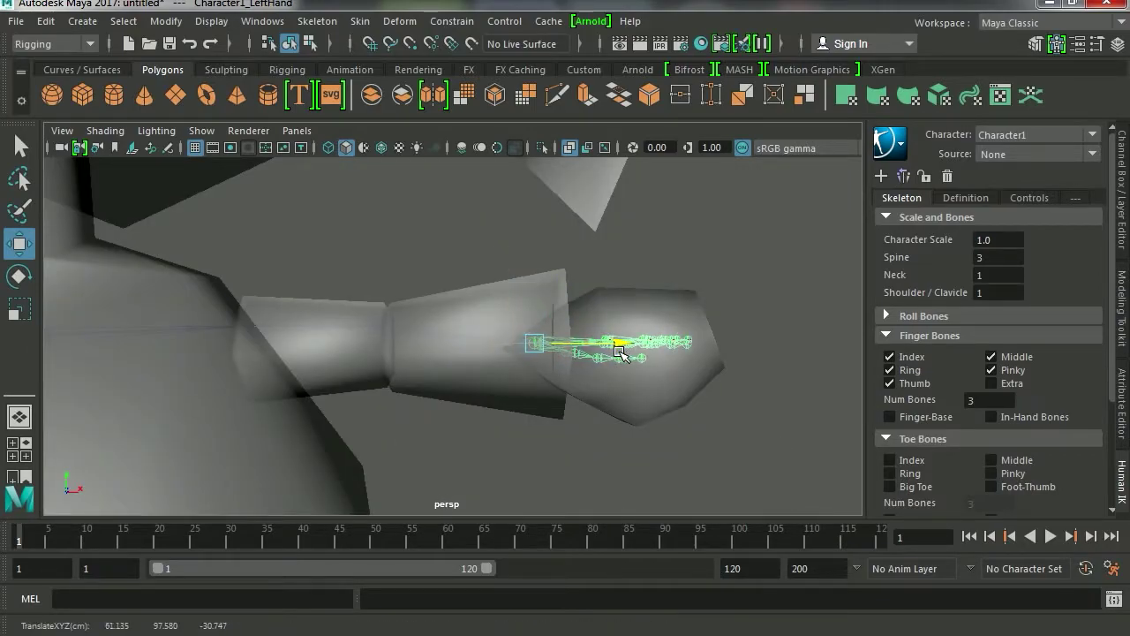
{"action": "mouse_move", "coordinate": [621, 353]}
{"action": "left_mouse_down", "text": "alt"}
{"action": "mouse_move", "coordinate": [567, 371]}
{"action": "mouse_move", "coordinate": [593, 391]}
{"action": "mouse_move", "coordinate": [720, 397]}
{"action": "mouse_move", "coordinate": [585, 371]}
{"action": "mouse_move", "coordinate": [416, 391]}
{"action": "mouse_move", "coordinate": [396, 354]}
{"action": "mouse_move", "coordinate": [328, 391]}
{"action": "mouse_move", "coordinate": [396, 374]}
{"action": "left_mouse_up", "text": "alt"}
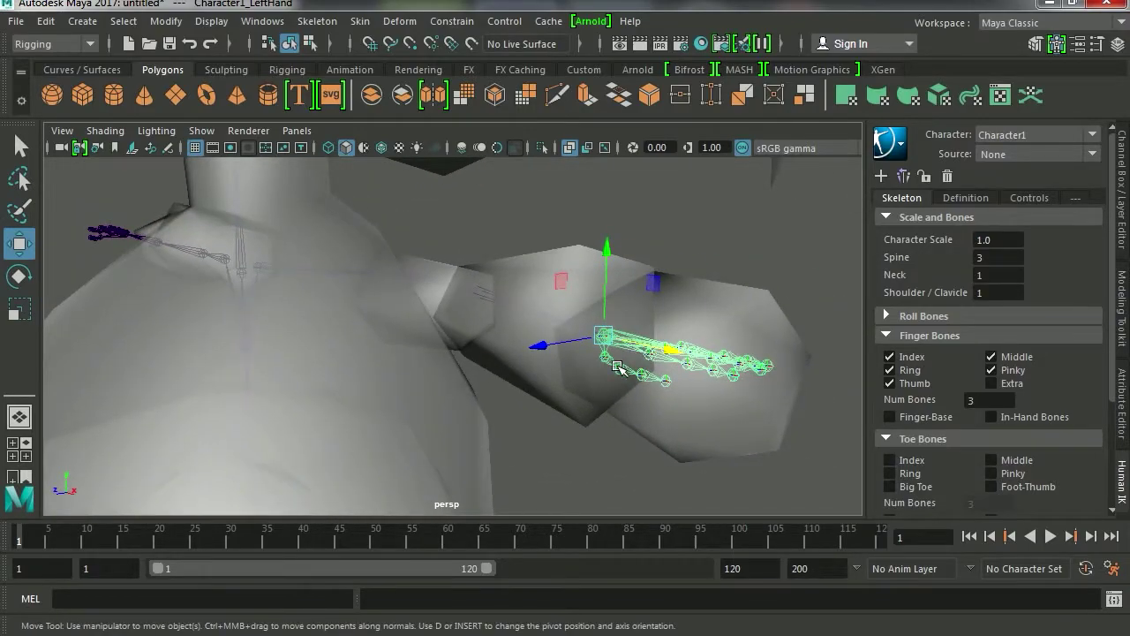
- Raise the Character1_Head joint slightly inside Frisk's head
{"action": "left_click", "coordinate": [396, 353]}
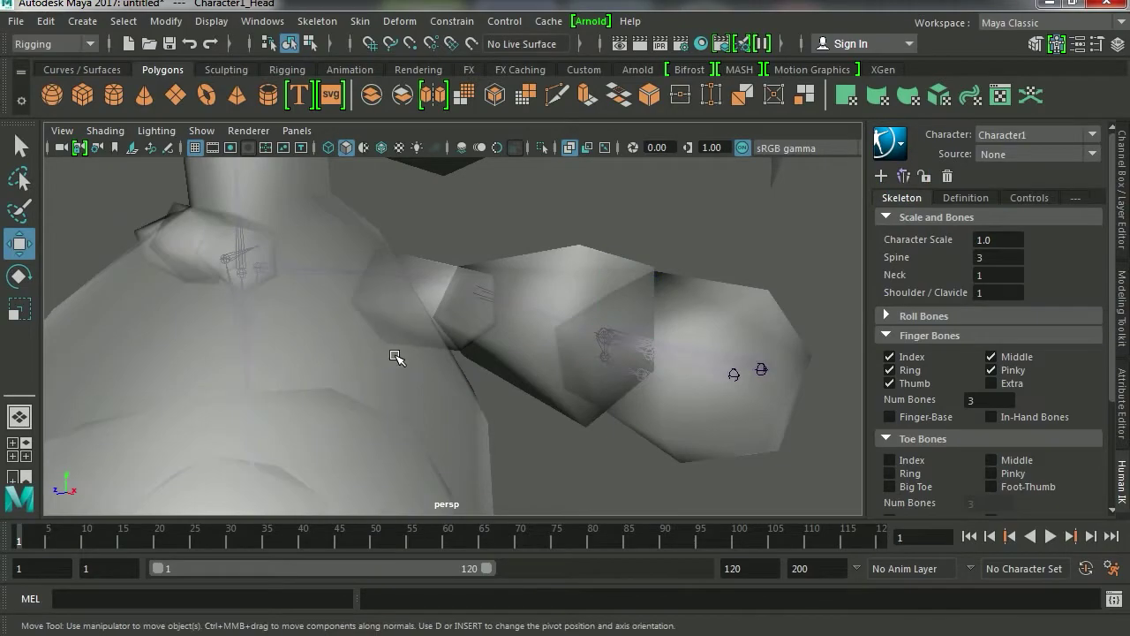
{"action": "mouse_move", "coordinate": [397, 353]}
{"action": "left_mouse_down", "text": "alt"}
{"action": "mouse_move", "coordinate": [202, 348]}
{"action": "mouse_move", "coordinate": [436, 354]}
{"action": "mouse_move", "coordinate": [91, 309]}
{"action": "left_mouse_up", "text": "alt"}
{"action": "mouse_move", "coordinate": [91, 308]}
{"action": "right_mouse_down", "text": "alt"}
{"action": "mouse_move", "coordinate": [303, 312]}
{"action": "mouse_move", "coordinate": [146, 323]}
{"action": "mouse_move", "coordinate": [336, 351]}
{"action": "mouse_move", "coordinate": [291, 371]}
{"action": "right_mouse_up", "text": "alt"}
{"action": "mouse_move", "coordinate": [291, 371]}
{"action": "left_mouse_down", "text": "alt"}
{"action": "mouse_move", "coordinate": [440, 338]}
{"action": "mouse_move", "coordinate": [440, 240]}
{"action": "left_mouse_up", "text": "alt"}
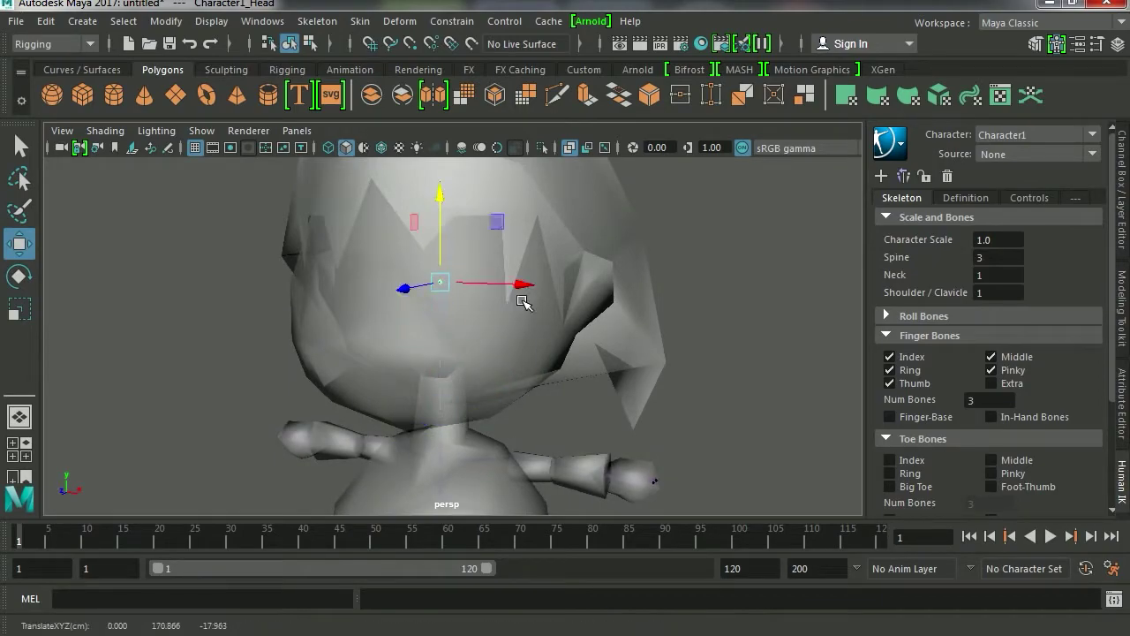
{"action": "mouse_move", "coordinate": [525, 302]}
{"action": "left_mouse_down", "text": "alt"}
{"action": "mouse_move", "coordinate": [446, 303]}
{"action": "mouse_move", "coordinate": [515, 306]}
{"action": "mouse_move", "coordinate": [394, 333]}
{"action": "left_mouse_up", "text": "alt"}
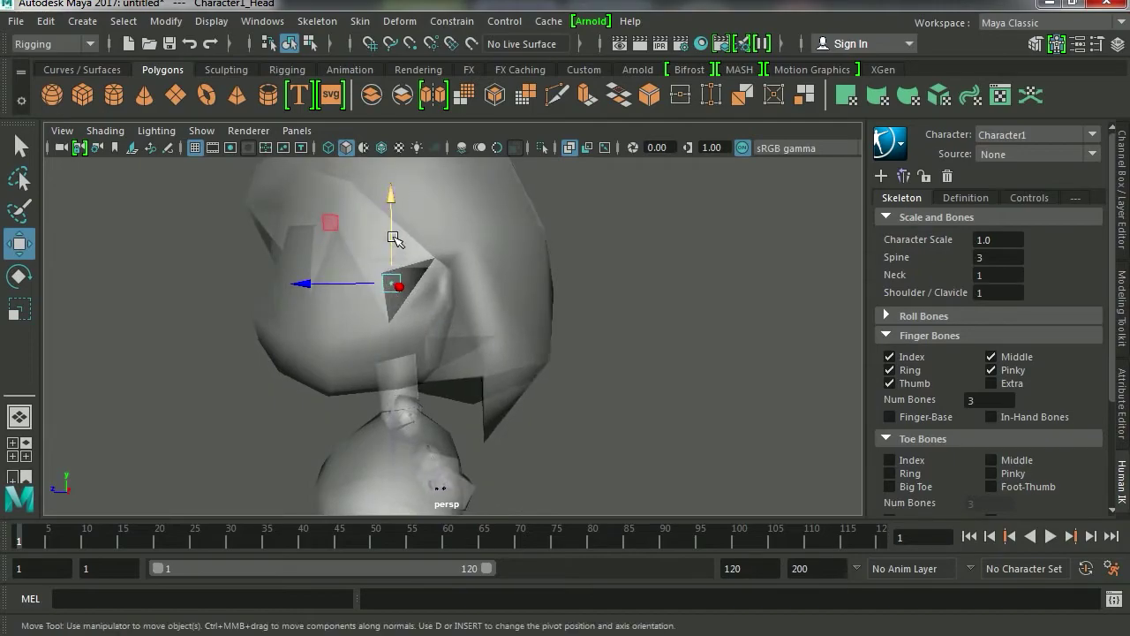
{"action": "left_click_drag", "start_coordinate": [393, 198], "coordinate": [393, 192]}
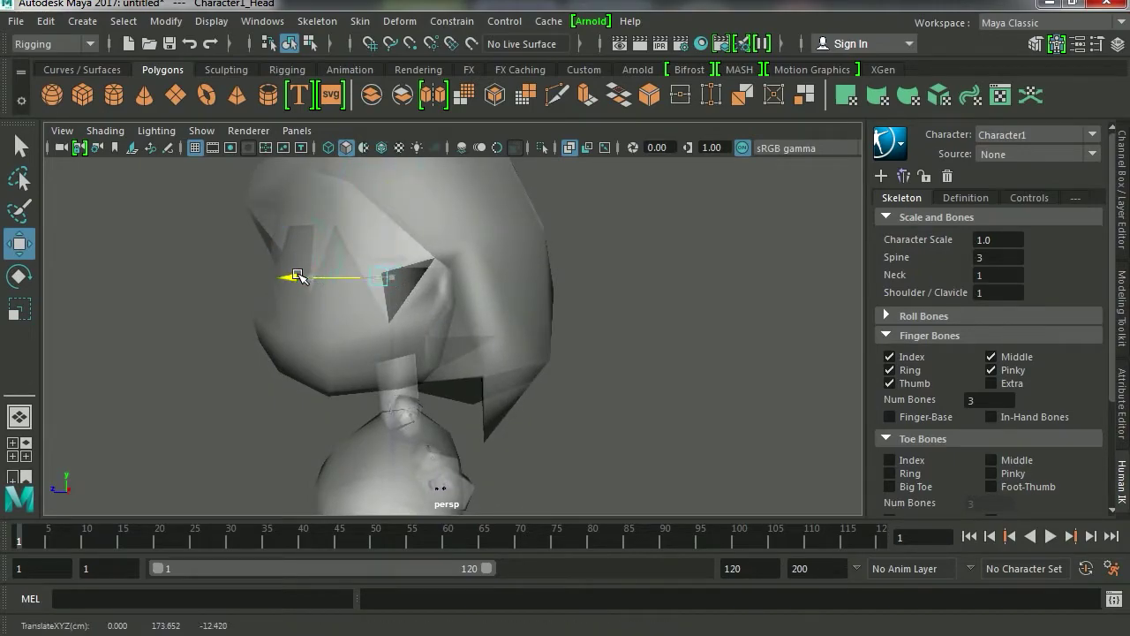
{"action": "mouse_move", "coordinate": [295, 332]}
{"action": "left_mouse_down", "text": "alt"}
{"action": "mouse_move", "coordinate": [472, 456]}
{"action": "mouse_move", "coordinate": [472, 429]}
{"action": "mouse_move", "coordinate": [446, 390]}
{"action": "left_mouse_up", "text": "alt"}
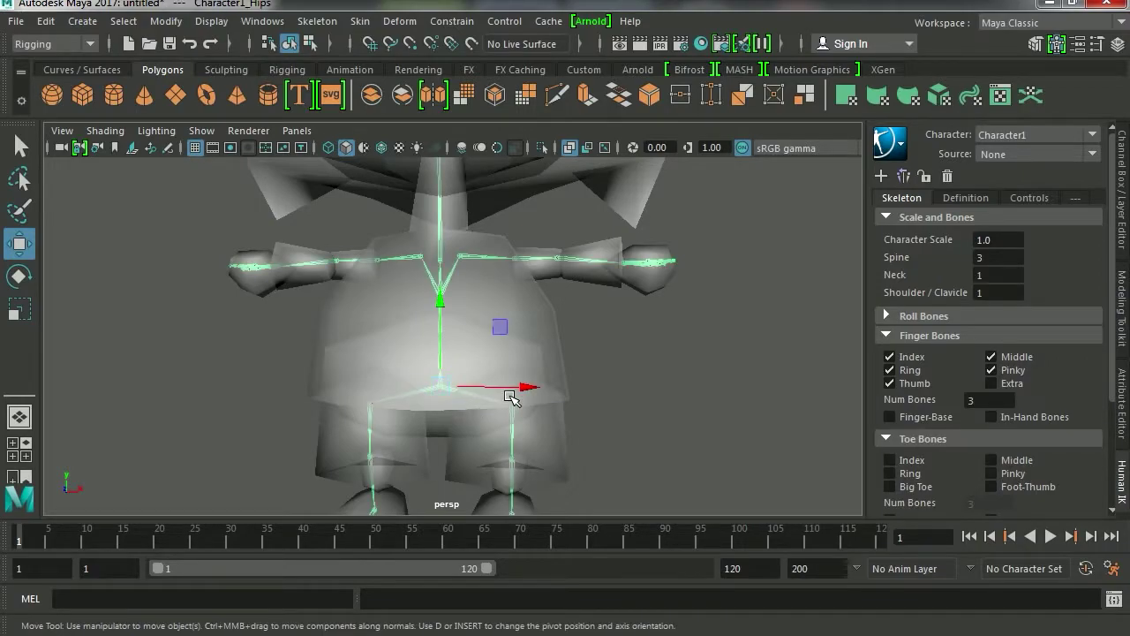
- Add the Frisk mesh to the skeleton selection
{"action": "left_click", "coordinate": [481, 342]}
{"action": "right_click_drag", "start_coordinate": [632, 365], "coordinate": [425, 126], "text": "alt"}
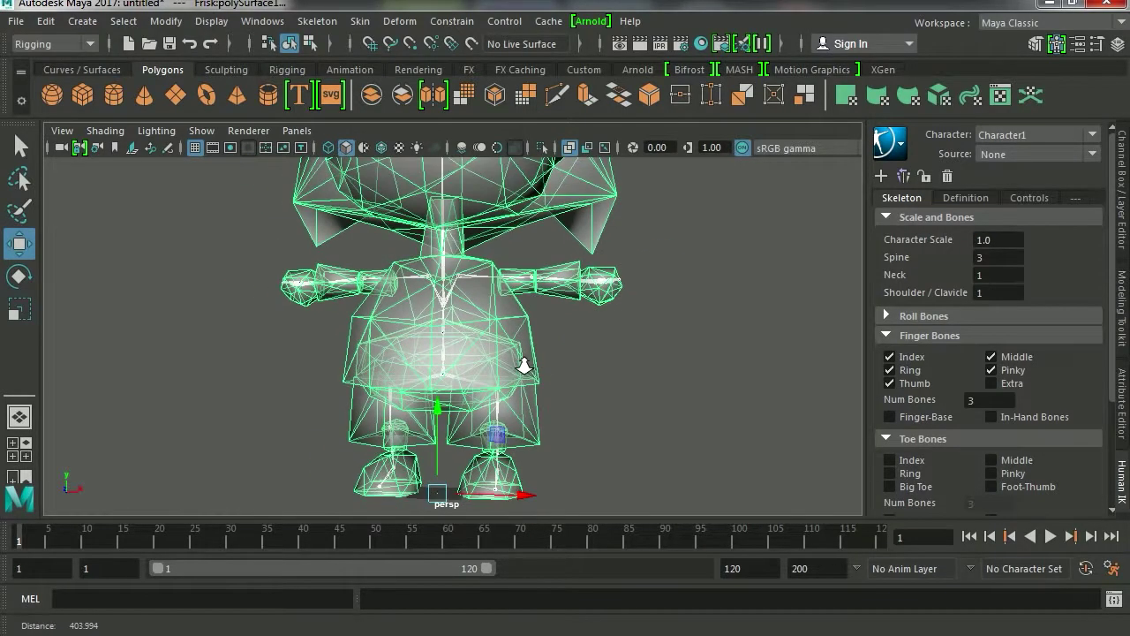
{"action": "left_click", "coordinate": [359, 20]}
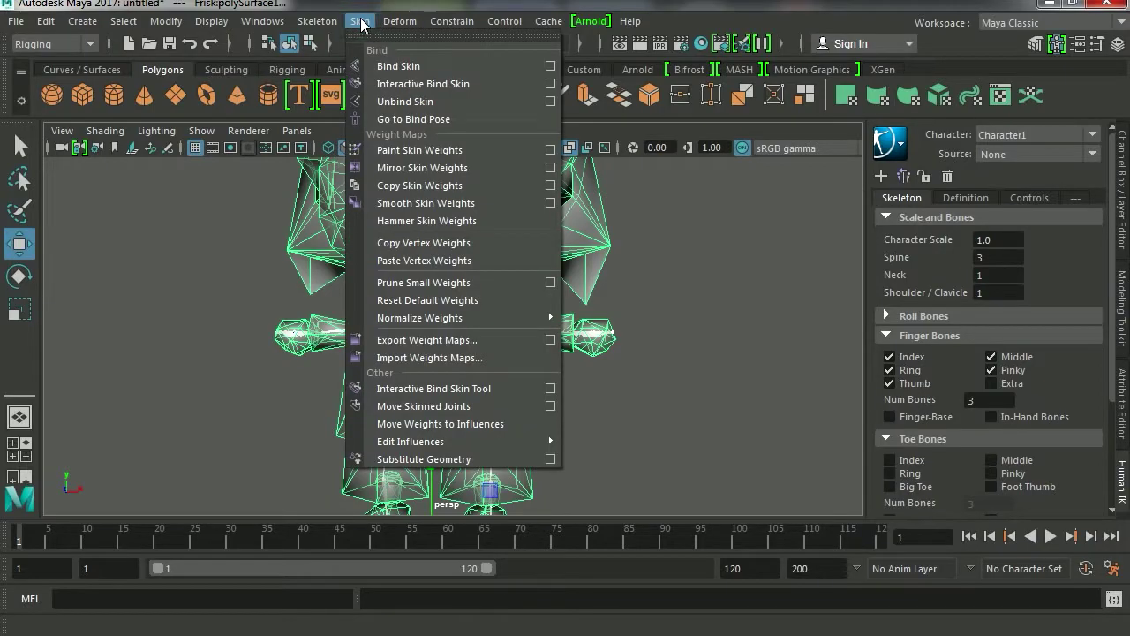
- Run Bind Skin with the Geodesic Voxel method at 512 voxel resolution
{"action": "left_click", "coordinate": [551, 66]}
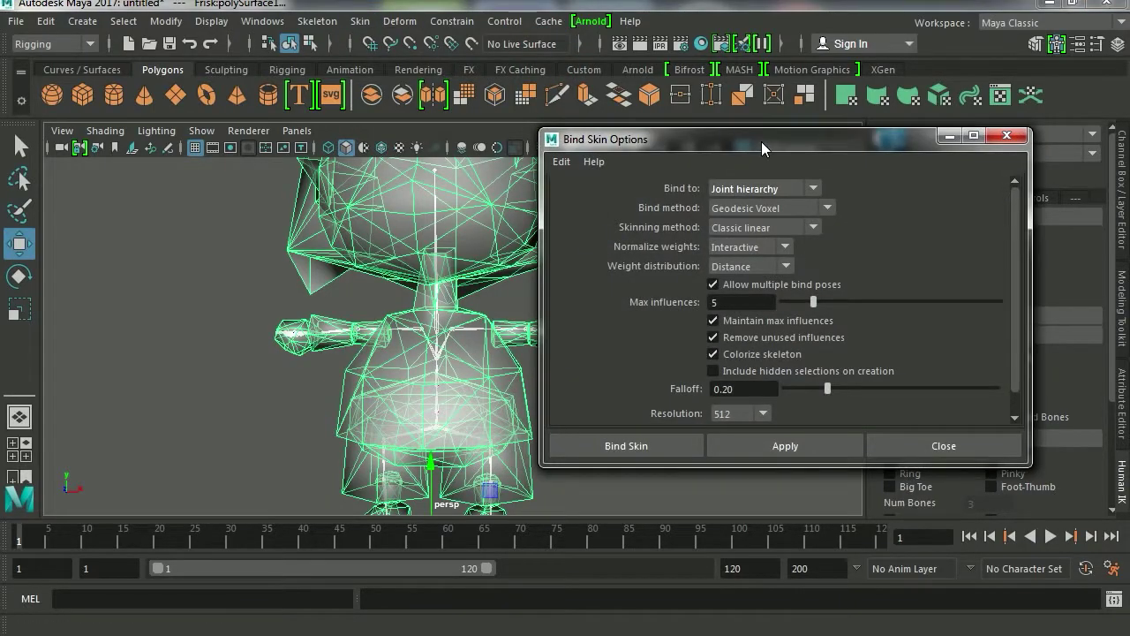
{"action": "left_click_drag", "start_coordinate": [761, 141], "coordinate": [695, 106]}
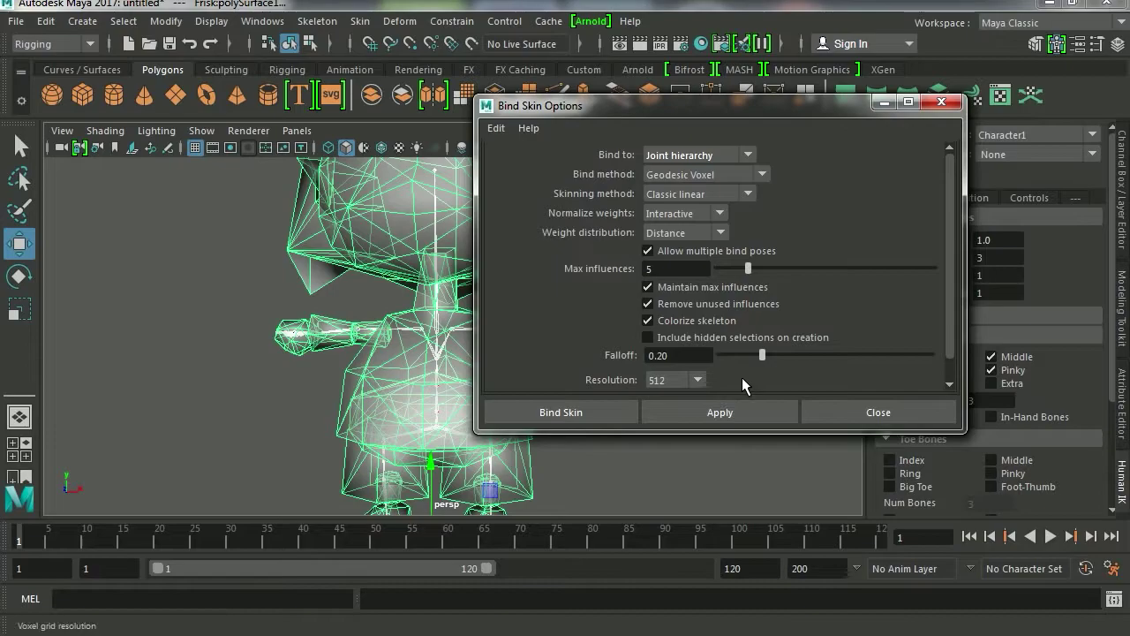
{"action": "left_click", "coordinate": [699, 380]}
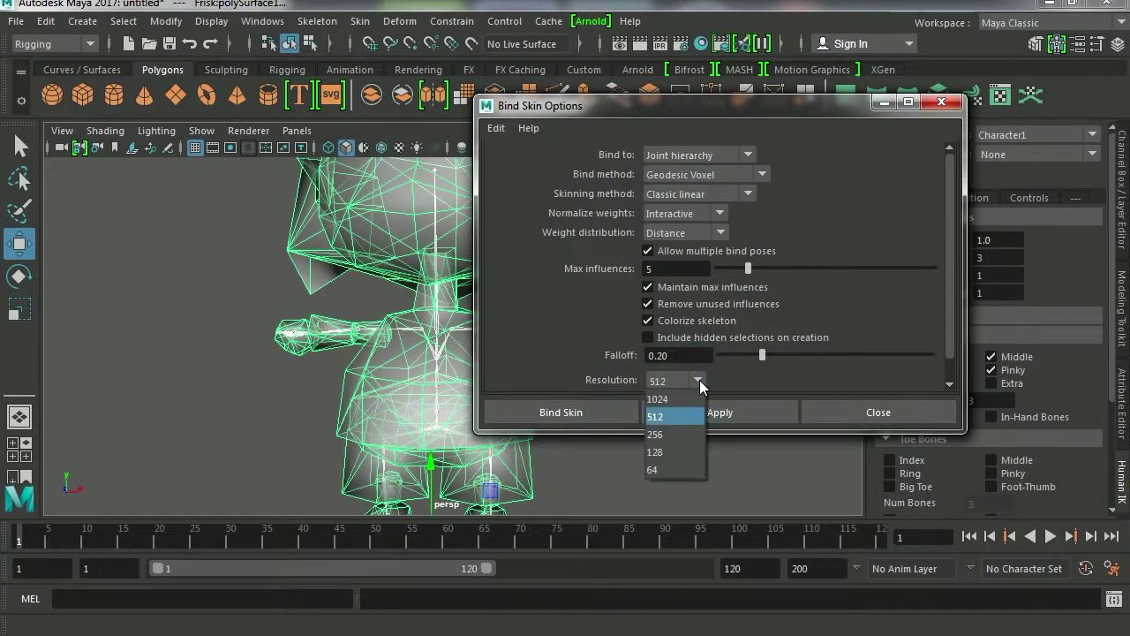
{"action": "left_click", "coordinate": [700, 379]}
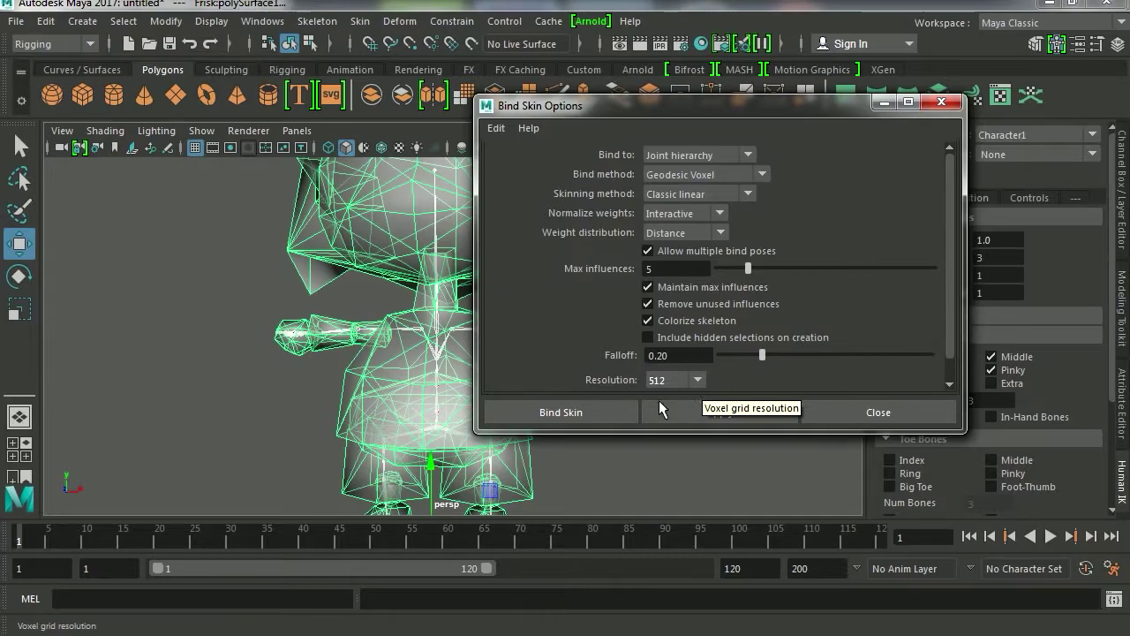
{"action": "left_click", "coordinate": [566, 419]}
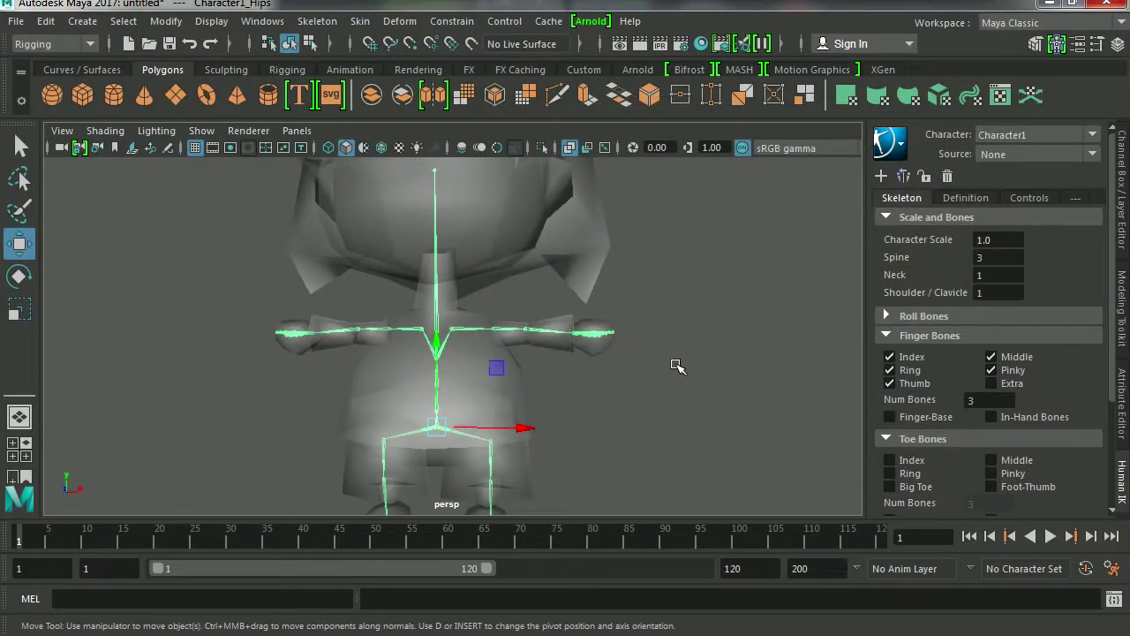
{"action": "left_click_drag", "start_coordinate": [645, 330], "coordinate": [512, 383], "text": "alt"}
- Show the textures and rotate the left forearm joint about 38 degrees
{"action": "left_click", "coordinate": [105, 131]}
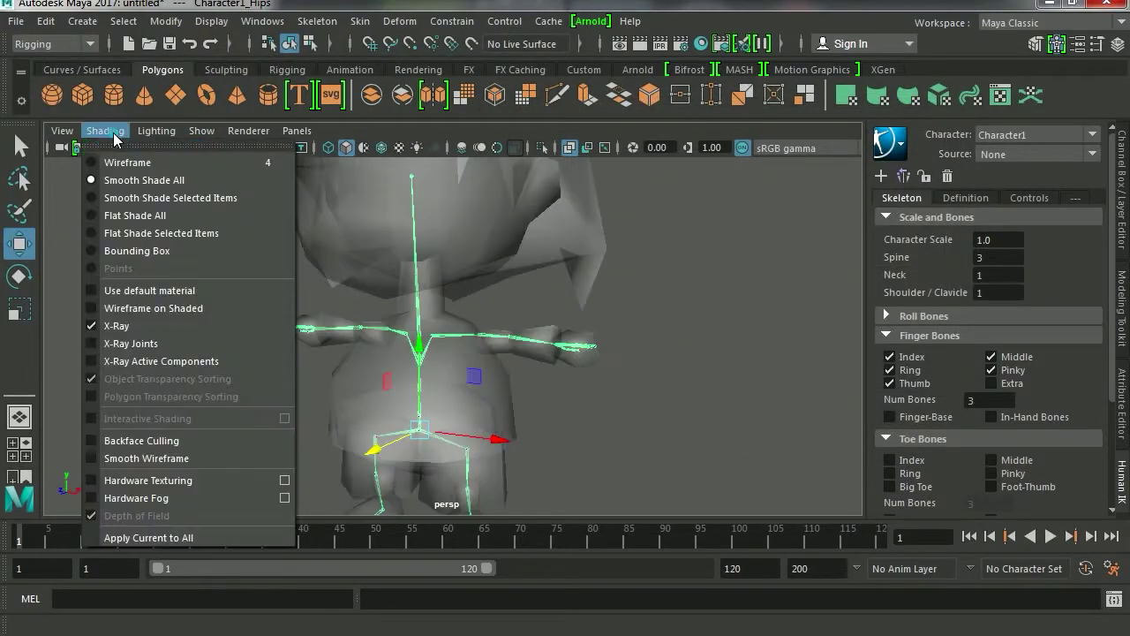
{"action": "left_click", "coordinate": [209, 480]}
{"action": "scroll", "coordinate": [442, 403], "scroll_direction": "up", "scroll_amount": 5}
{"action": "left_click", "coordinate": [534, 388]}
{"action": "key", "text": "e"}
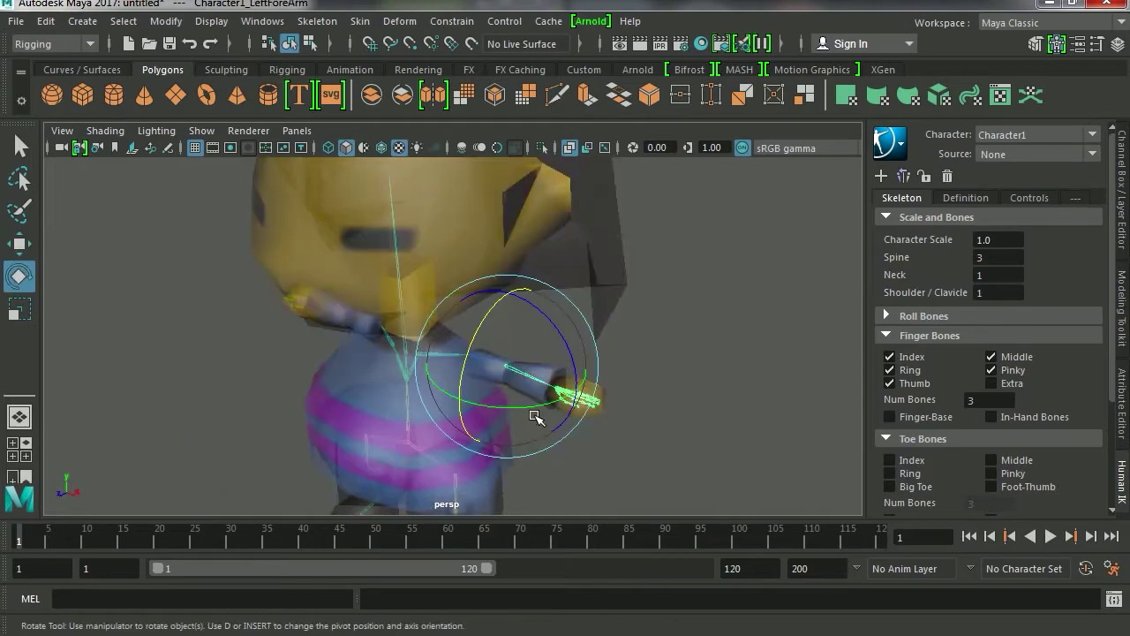
{"action": "mouse_move", "coordinate": [530, 406]}
{"action": "left_mouse_down"}
{"action": "mouse_move", "coordinate": [433, 417]}
{"action": "mouse_move", "coordinate": [433, 383]}
{"action": "mouse_move", "coordinate": [466, 353]}
{"action": "mouse_move", "coordinate": [450, 371]}
{"action": "left_mouse_up"}
- Select the neck joint and turn off X-Ray to view the deformed mesh
{"action": "left_click", "coordinate": [423, 346]}
{"action": "left_click", "coordinate": [105, 130]}
{"action": "left_click", "coordinate": [142, 329]}
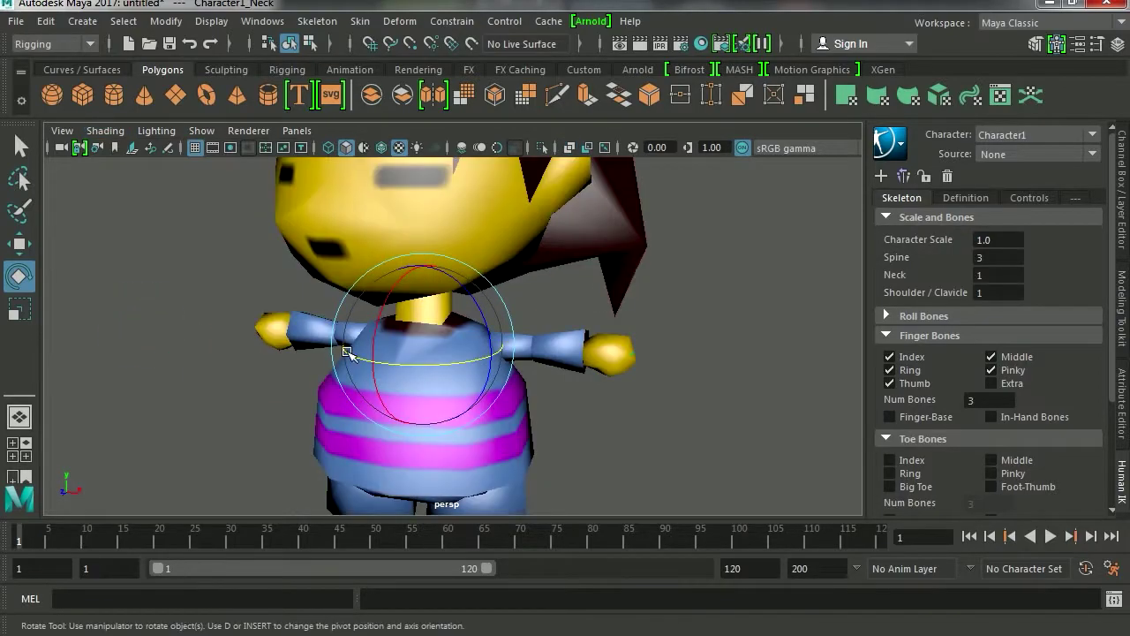
{"action": "mouse_move", "coordinate": [283, 353]}
{"action": "left_mouse_down", "text": "alt"}
{"action": "mouse_move", "coordinate": [398, 353]}
{"action": "mouse_move", "coordinate": [493, 333]}
{"action": "mouse_move", "coordinate": [446, 329]}
{"action": "mouse_move", "coordinate": [403, 351]}
{"action": "mouse_move", "coordinate": [454, 353]}
{"action": "mouse_move", "coordinate": [408, 364]}
{"action": "mouse_move", "coordinate": [356, 344]}
{"action": "left_mouse_up", "text": "alt"}
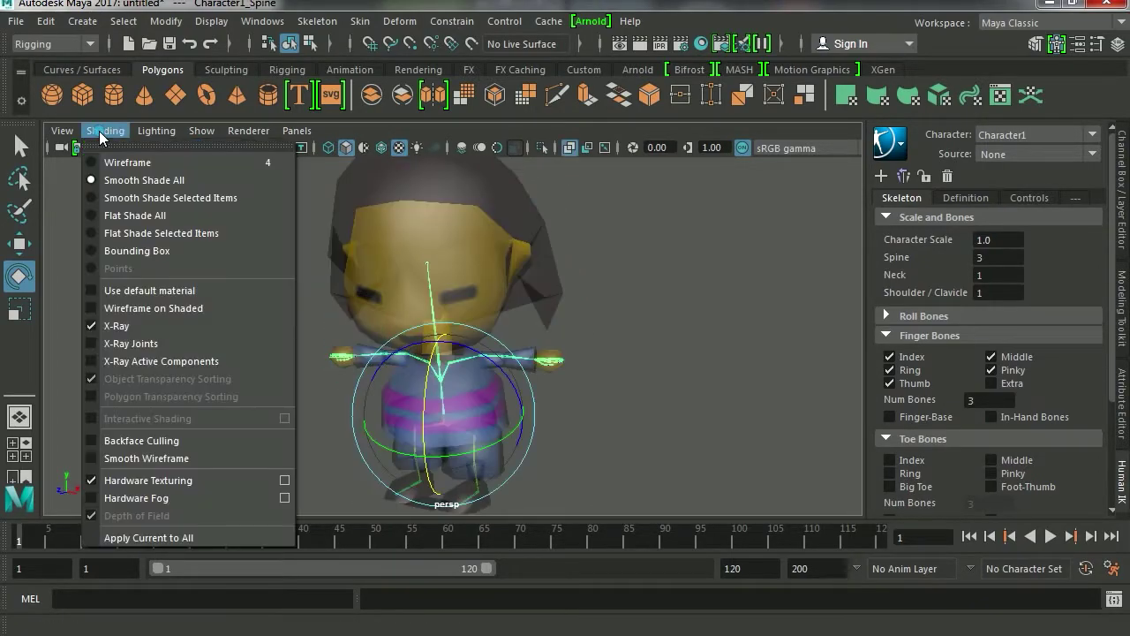
- Turn off X-Ray so the textured mesh is opaque, then twist Character1_Spine to tilt the upper body
{"action": "left_click", "coordinate": [132, 327]}
{"action": "left_click_drag", "start_coordinate": [326, 395], "coordinate": [399, 391], "text": "alt"}
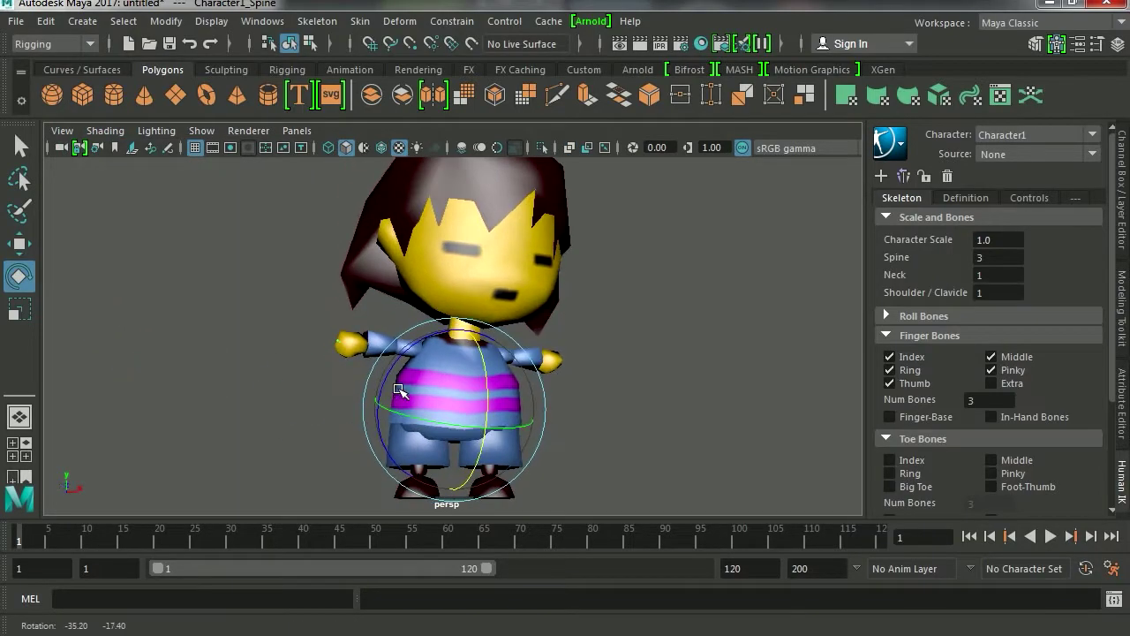
{"action": "left_click_drag", "start_coordinate": [491, 374], "coordinate": [475, 345]}
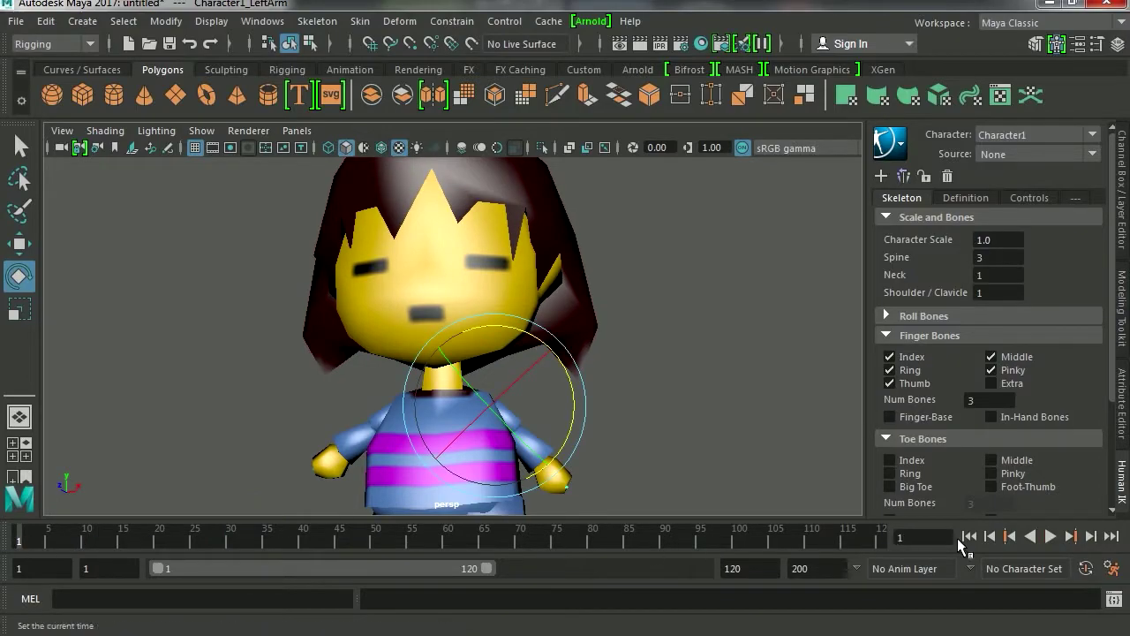
- Play the timeline forward and watch the skinned body deform from front and side views
{"action": "left_click", "coordinate": [1054, 537]}
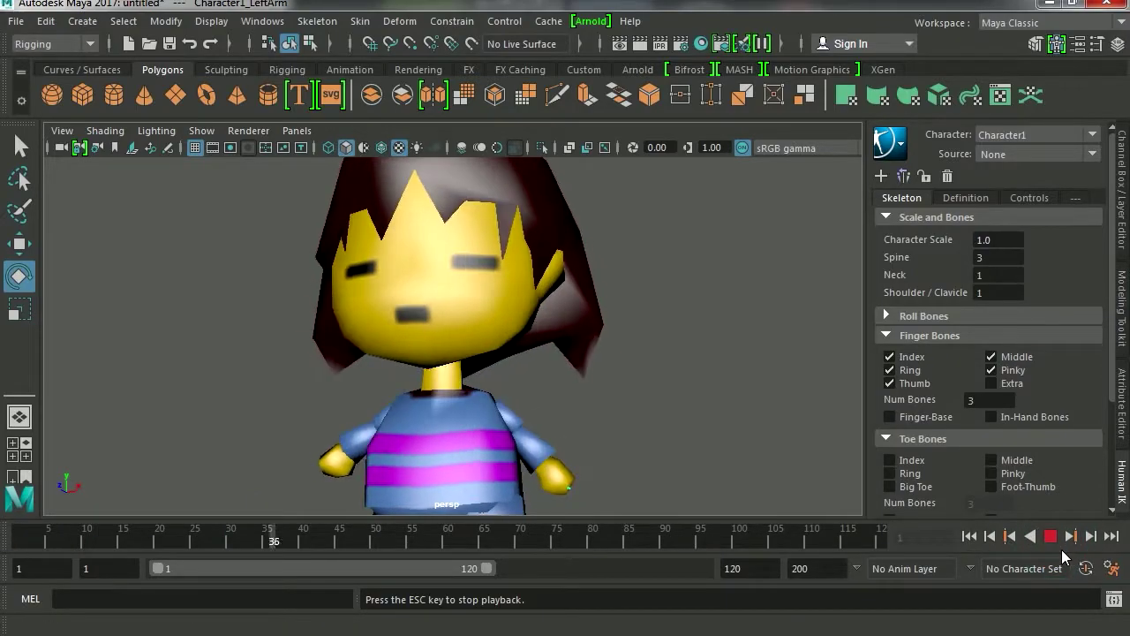
{"action": "mouse_move", "coordinate": [454, 323]}
{"action": "right_mouse_down", "text": "alt"}
{"action": "mouse_move", "coordinate": [572, 388]}
{"action": "mouse_move", "coordinate": [383, 323]}
{"action": "right_mouse_up", "text": "alt"}
{"action": "left_click_drag", "start_coordinate": [330, 361], "coordinate": [390, 392], "text": "alt"}
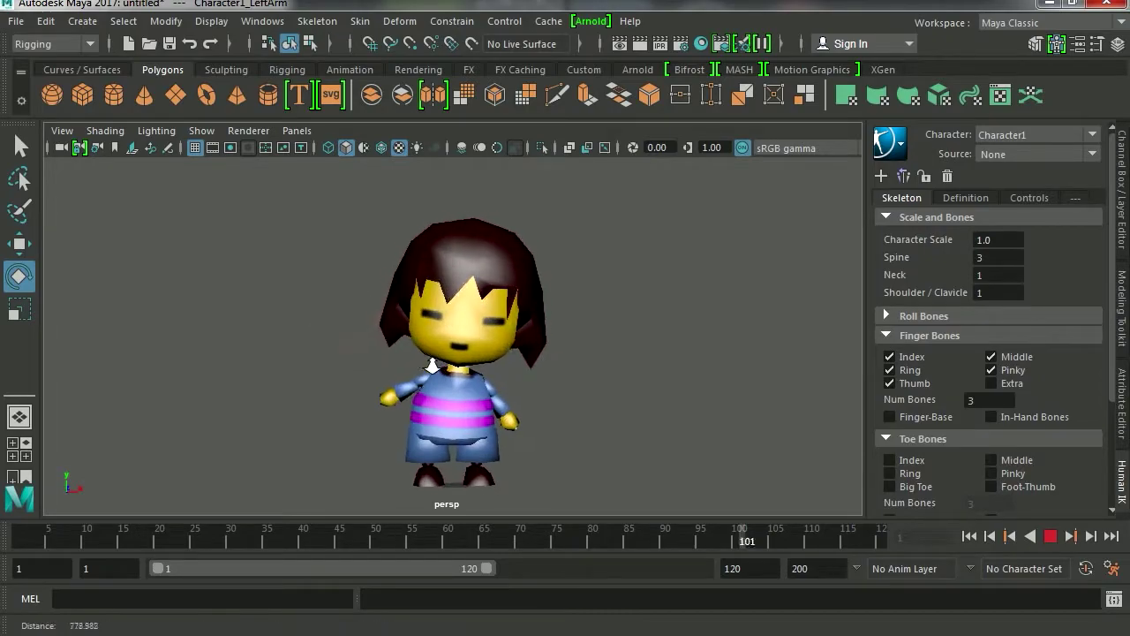
{"action": "right_click_drag", "start_coordinate": [347, 354], "coordinate": [548, 432], "text": "alt"}
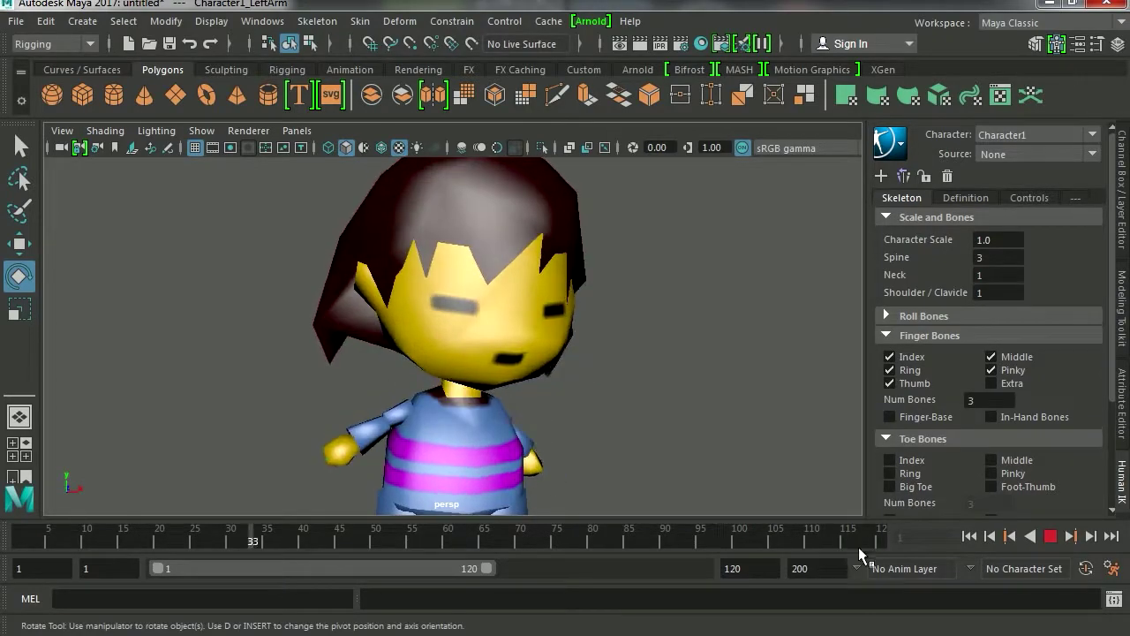